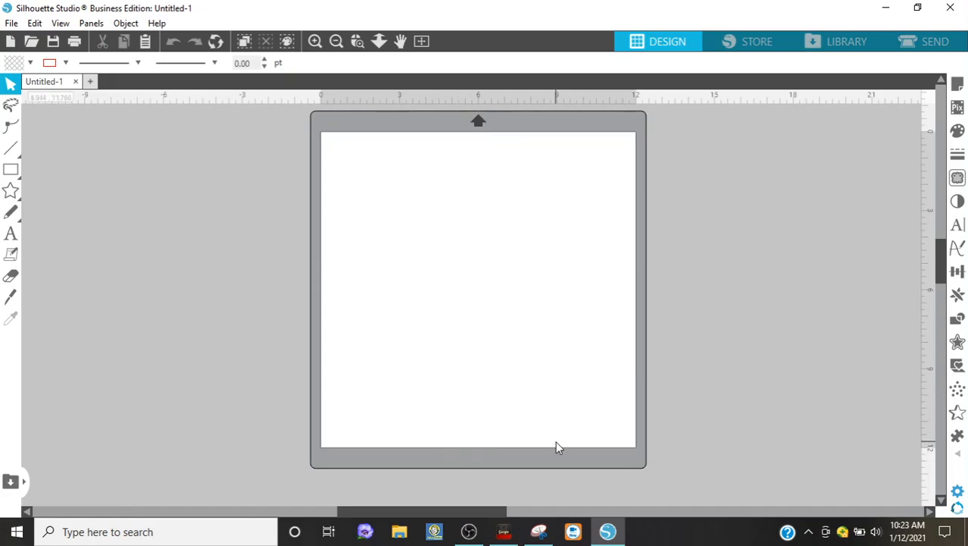
- Switch to Chrome and review the Valentine's Day backdrop results, the red T-shirt results and the remove.bg upload page
left_click(503, 534)
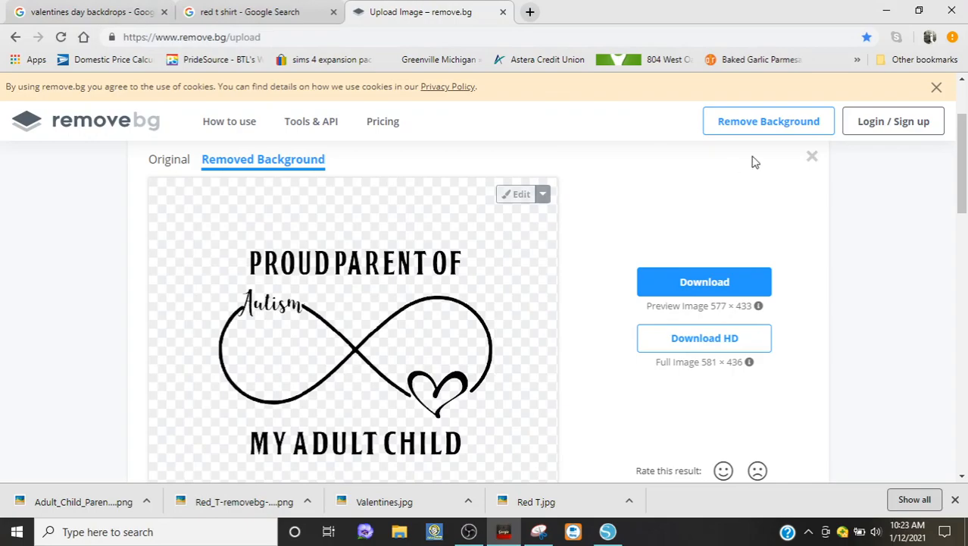
left_click(95, 9)
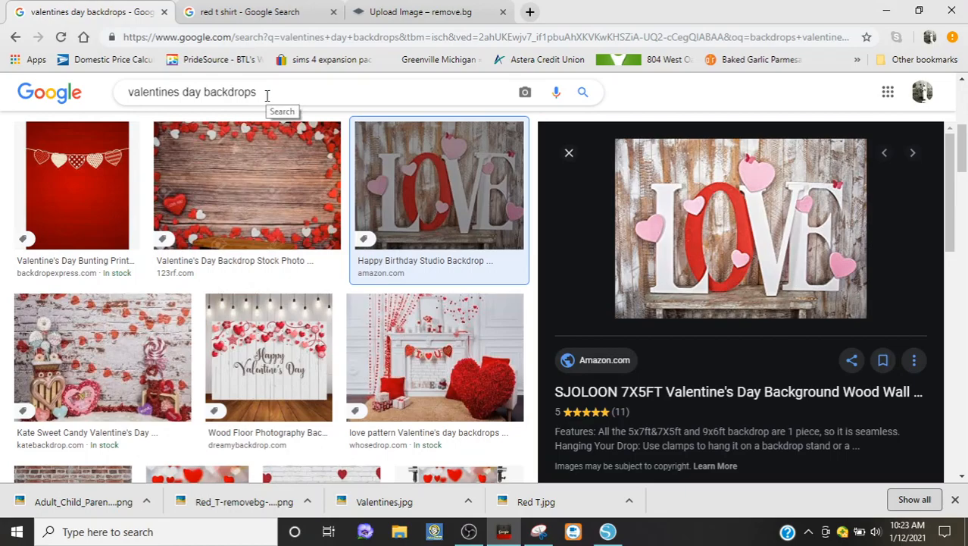
left_click(235, 13)
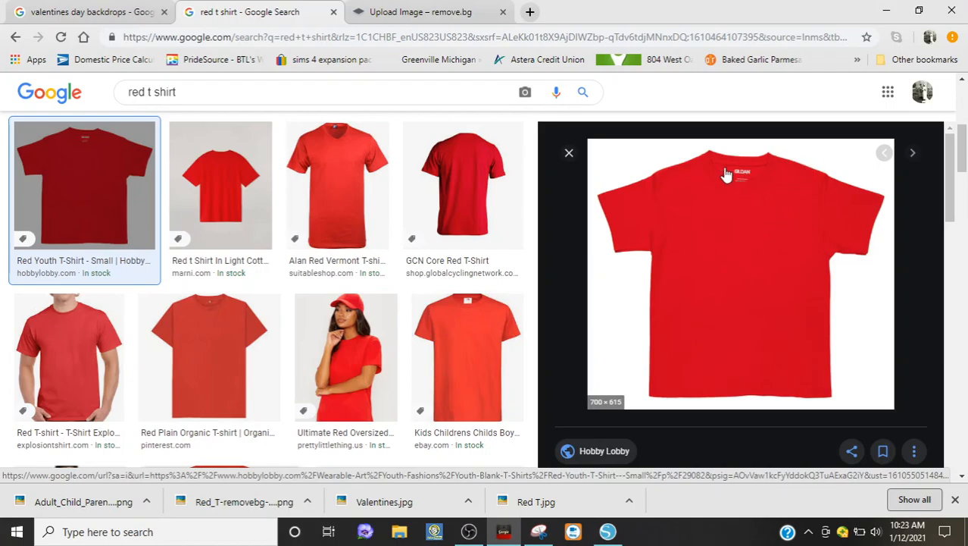
left_click(431, 11)
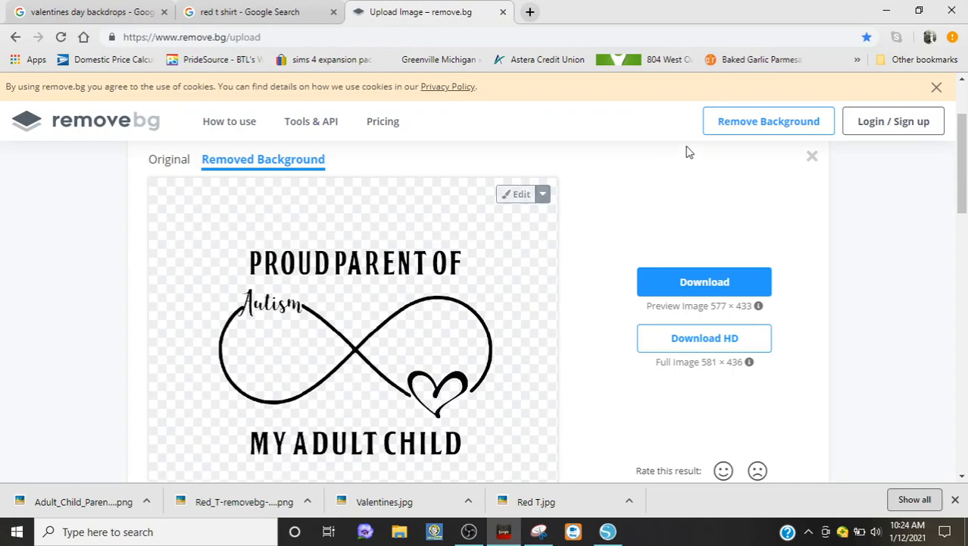
left_click(728, 133)
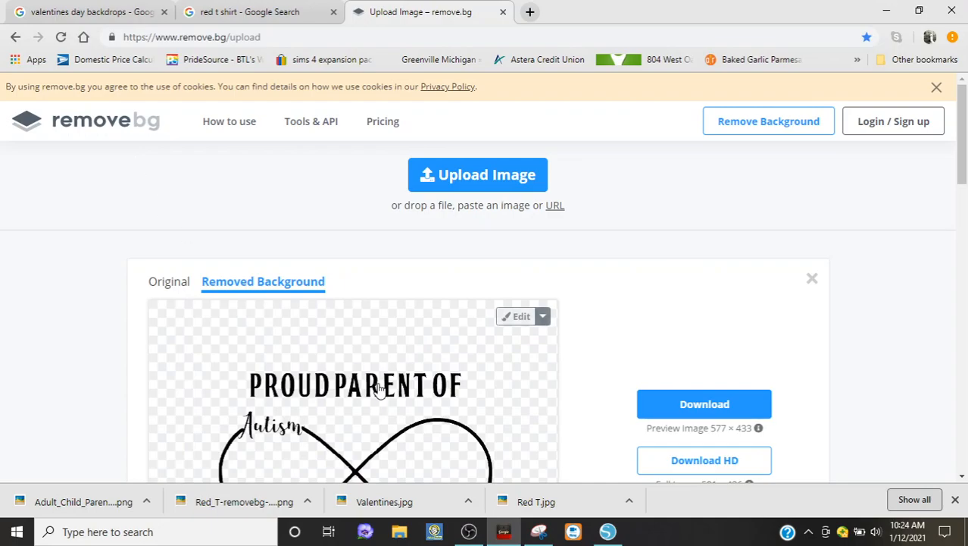
- Bring up Snipping Tool, search Windows for "snipping Tool", and return to the remove.bg page
left_click(539, 532)
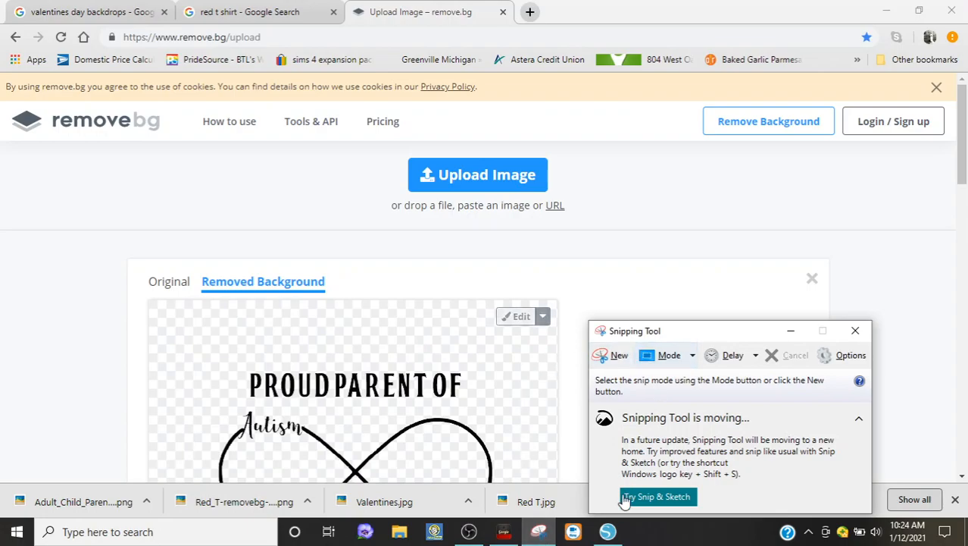
mouse_move(528, 541)
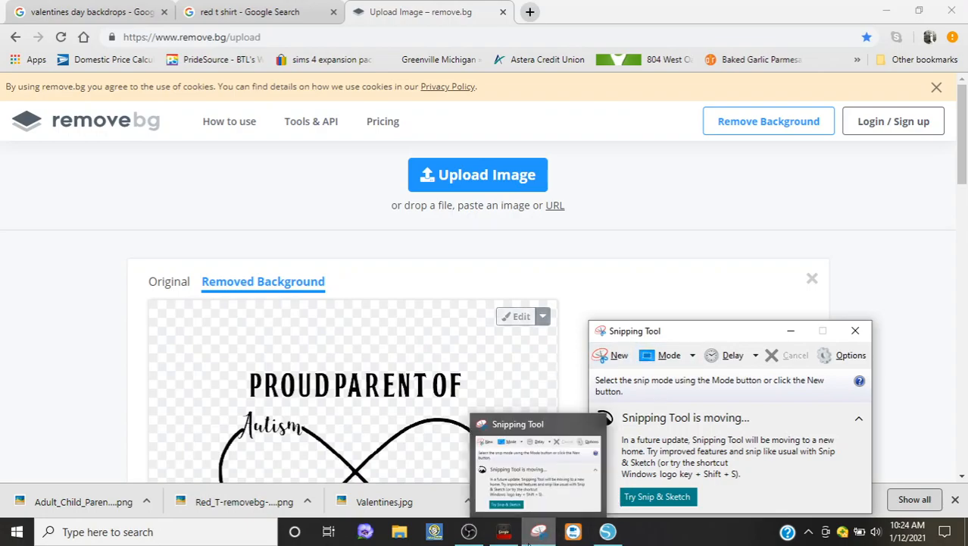
left_click(161, 537)
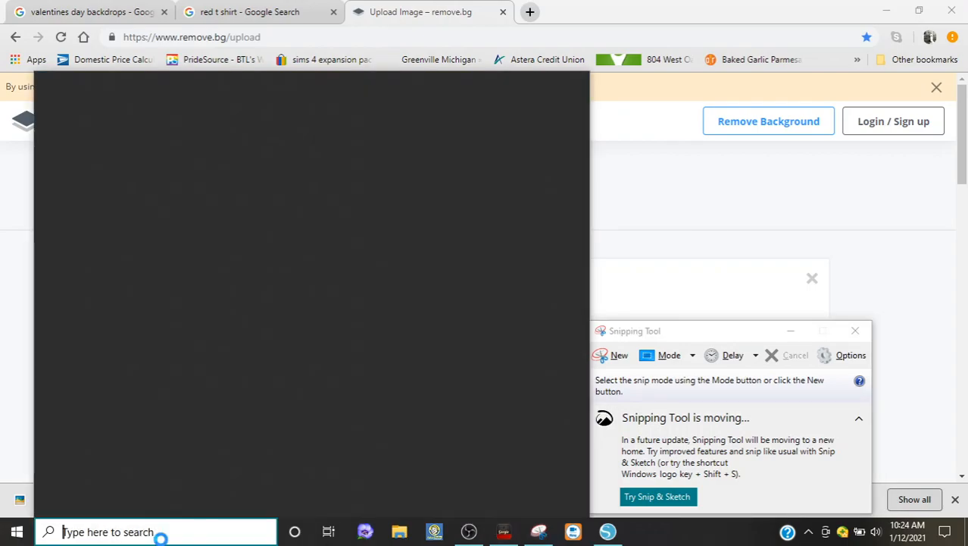
type("sni")
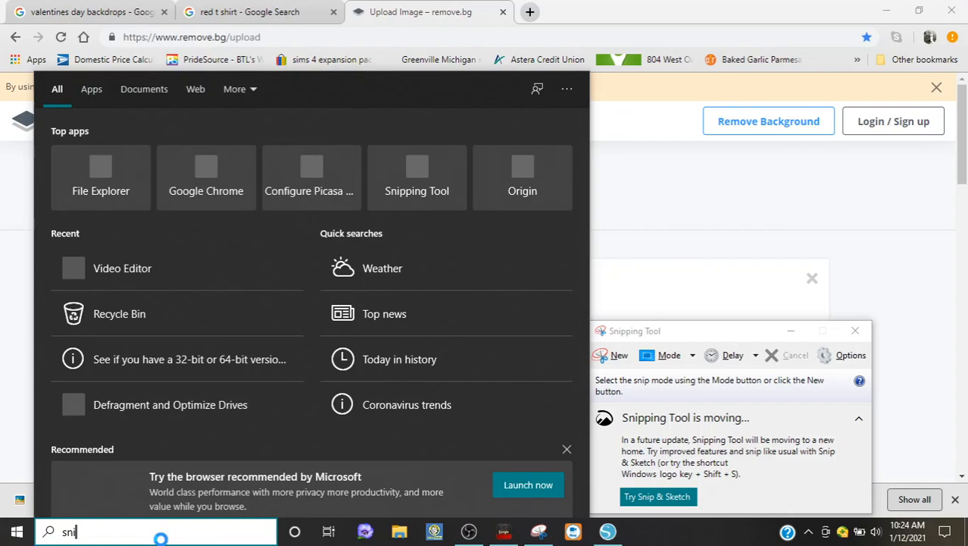
type("pping Tool")
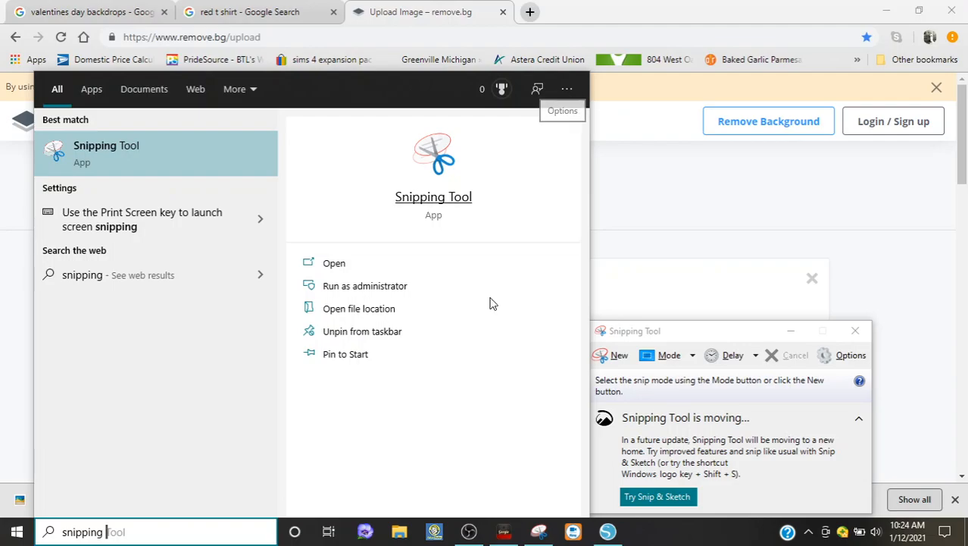
left_click(50, 530)
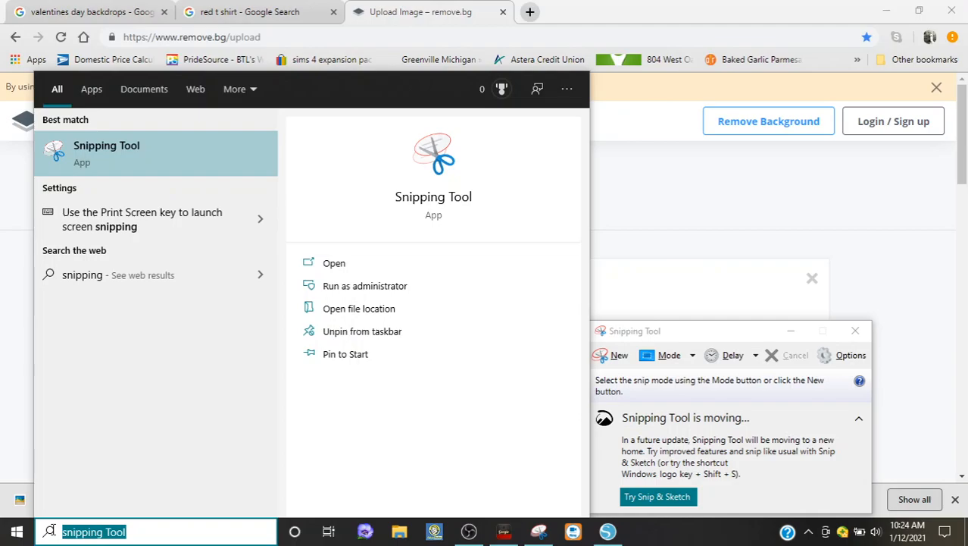
left_click(307, 396)
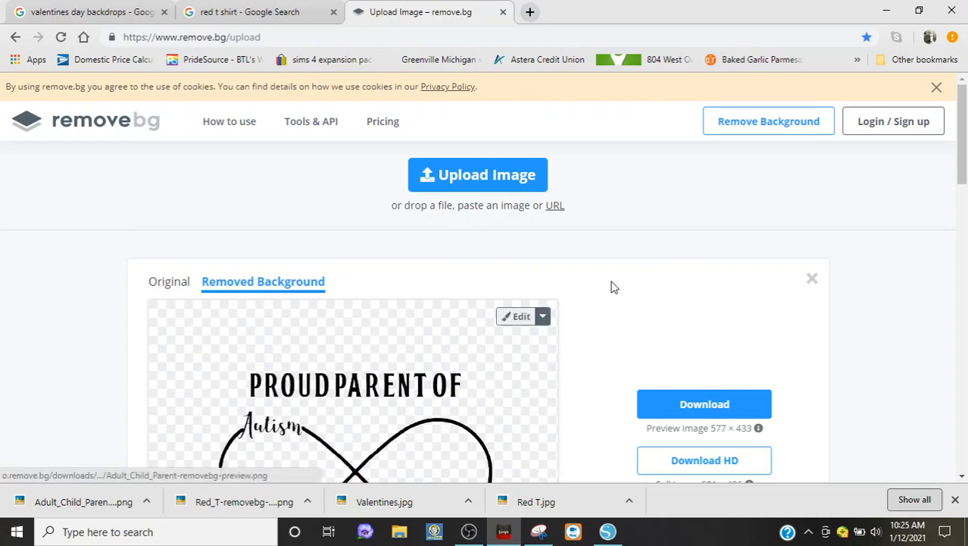
- Browse the Valentine's Day backdrop results and preview the Foxbackdrop white brick wall with red hearts
left_click(130, 15)
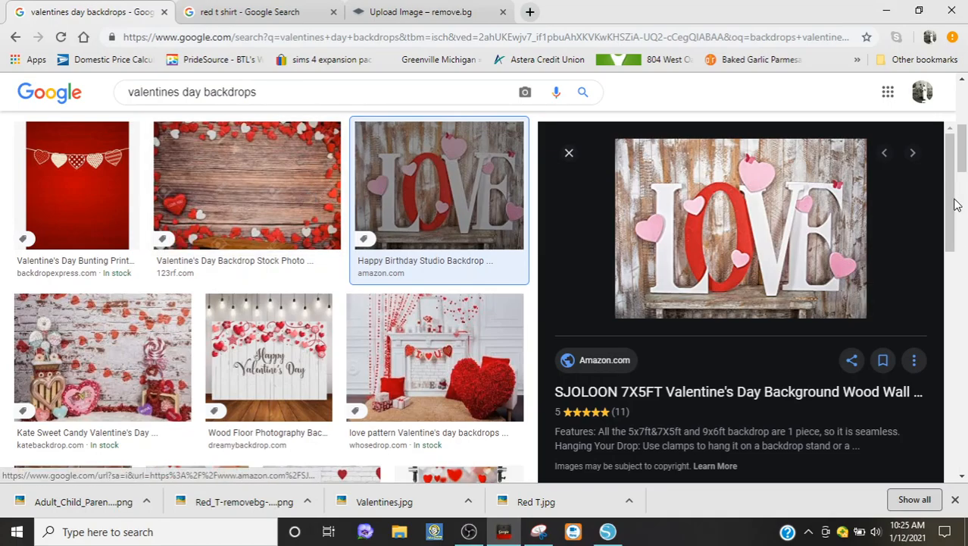
left_click_drag(963, 184, 962, 163)
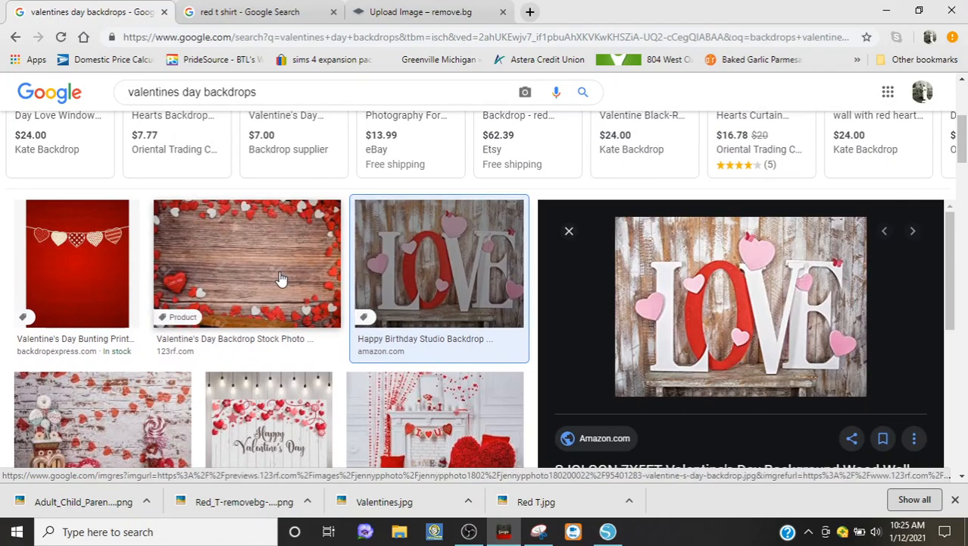
left_click_drag(963, 144, 963, 188)
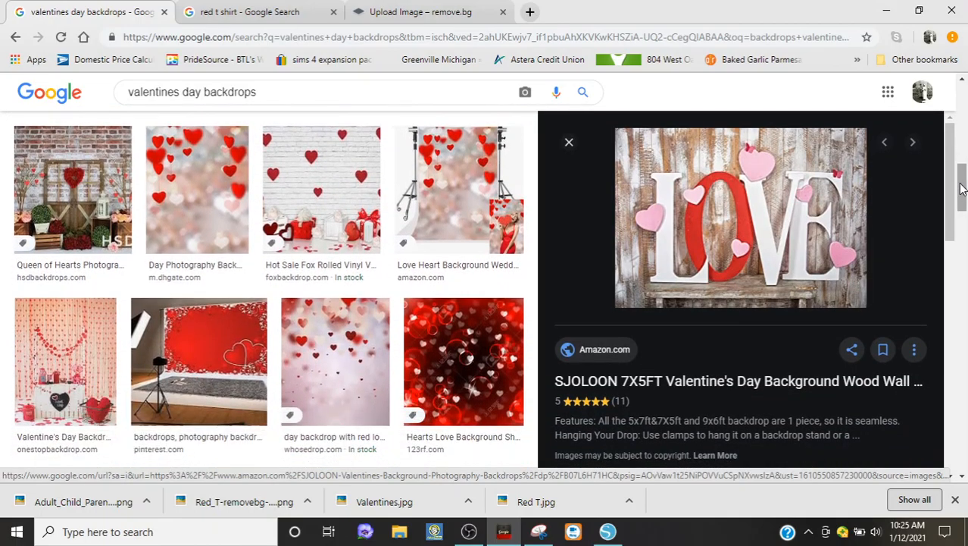
left_click(338, 213)
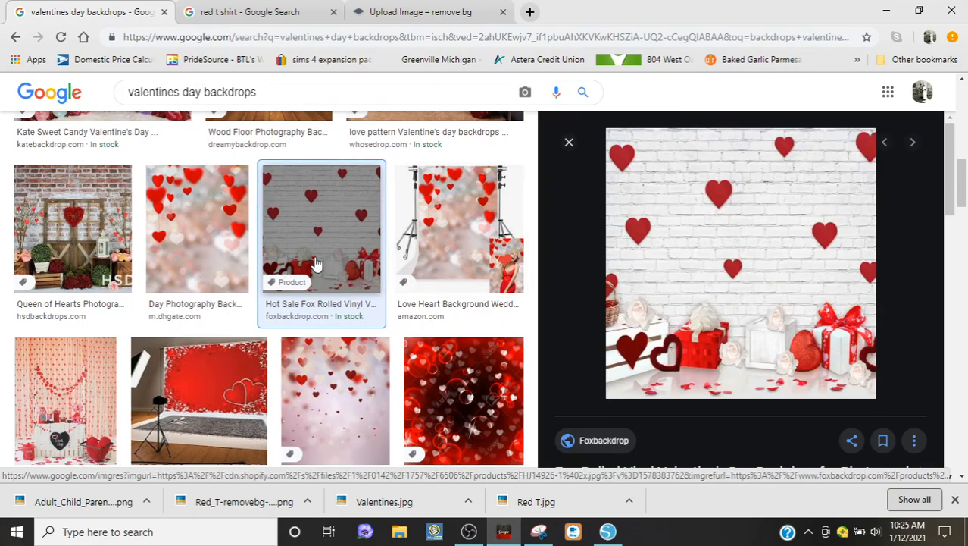
- Try to save the previewed brick wall backdrop as a JPEG named "Valentines Backdrop" in the My Designs folder
right_click(714, 256)
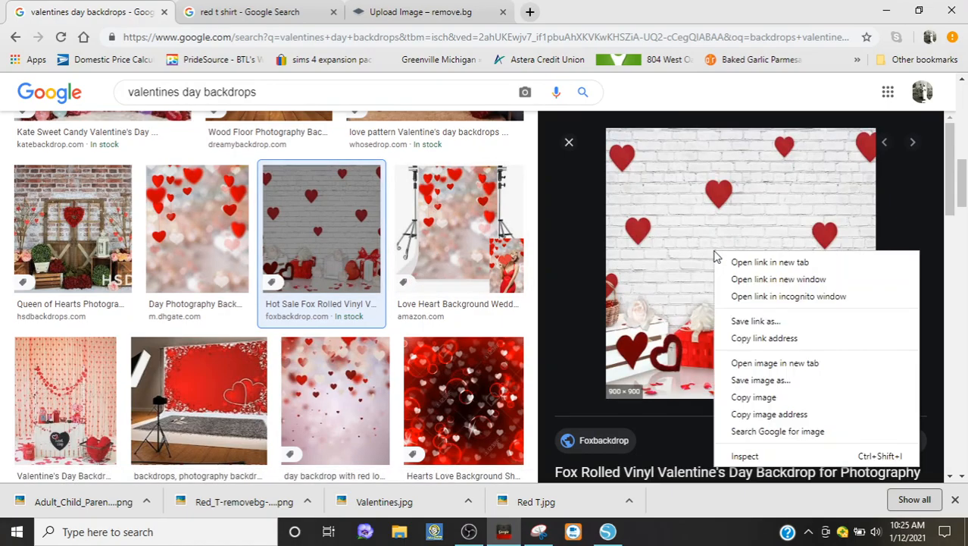
left_click(774, 385)
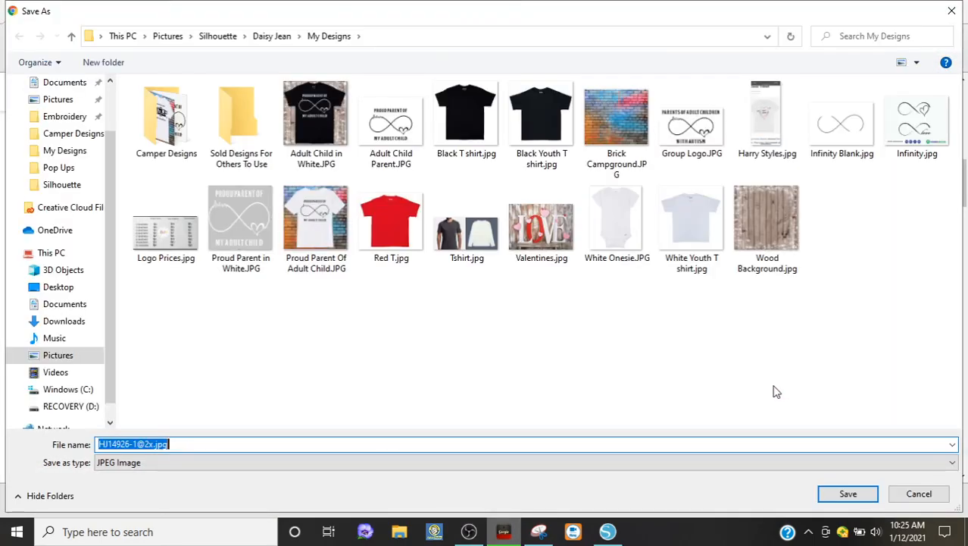
type("Vane")
key("BackSpace")
key("BackSpace")
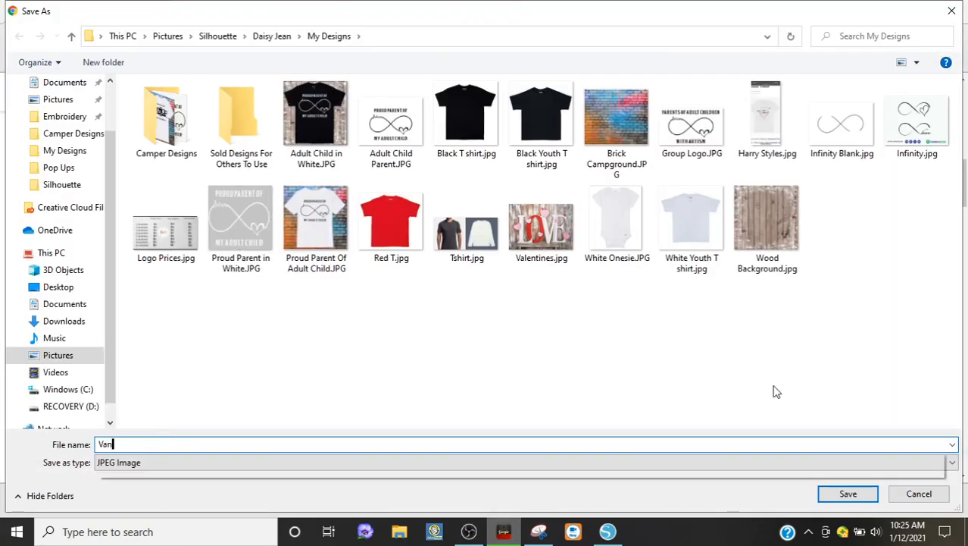
type("lenti")
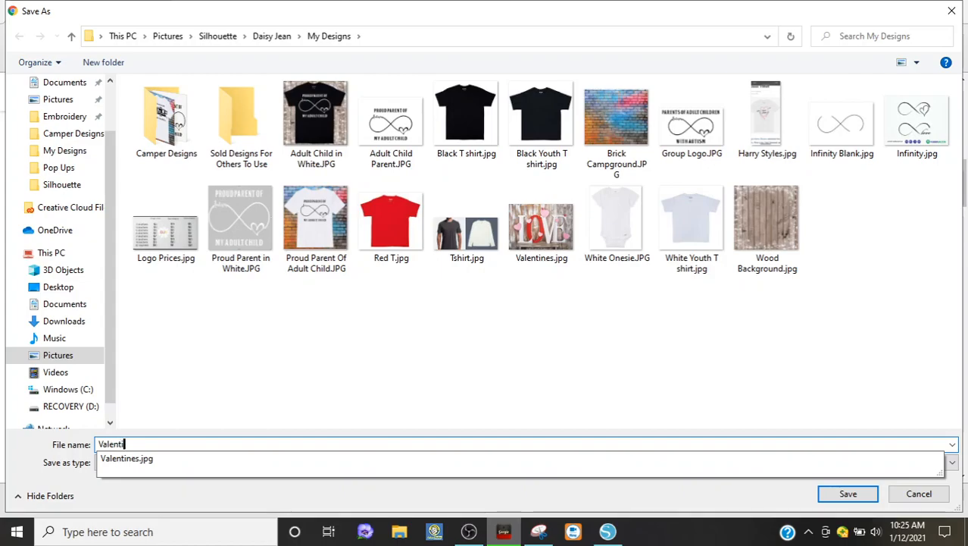
type("nes Ba")
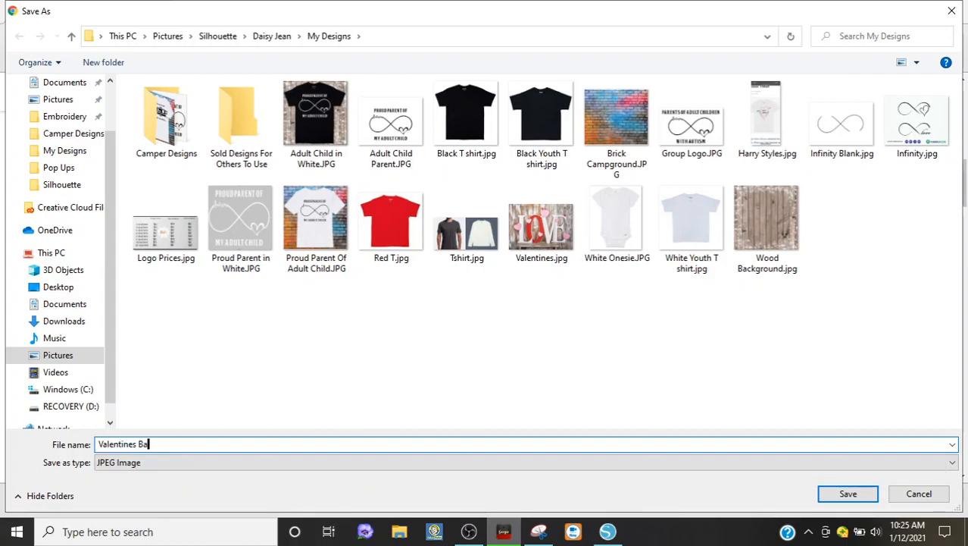
type("ckdrop")
left_click(849, 495)
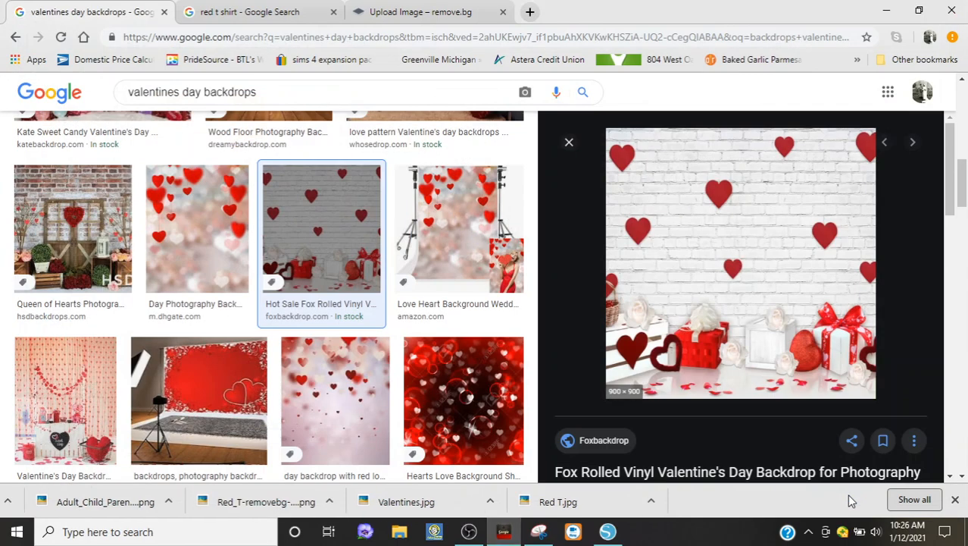
- Review the Hobby Lobby red T-shirt image and its save options, comparing it with the remove.bg page
left_click(298, 16)
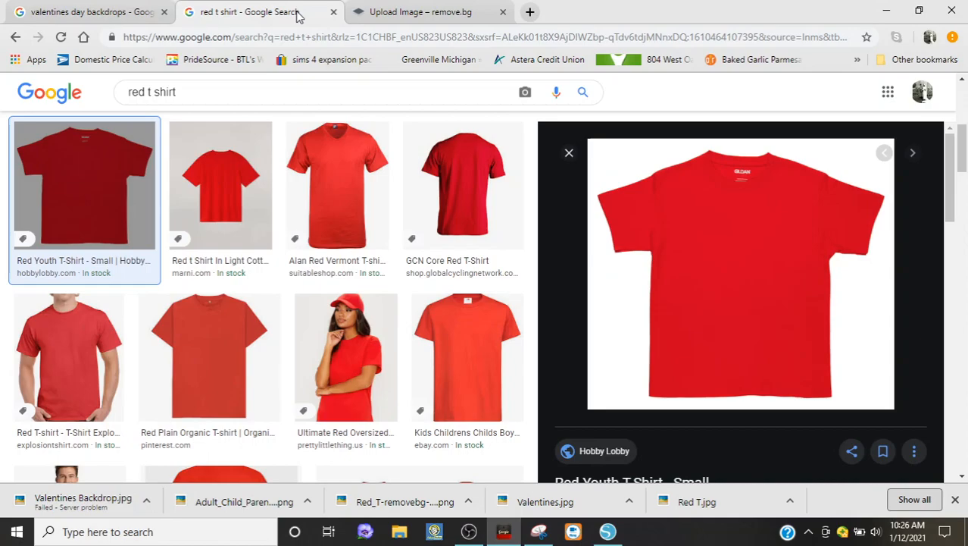
right_click(695, 282)
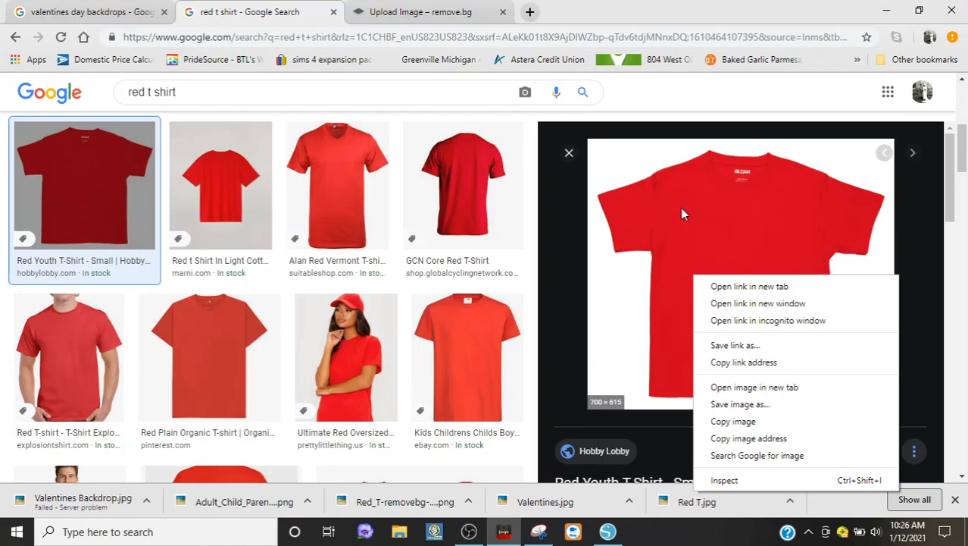
left_click(637, 100)
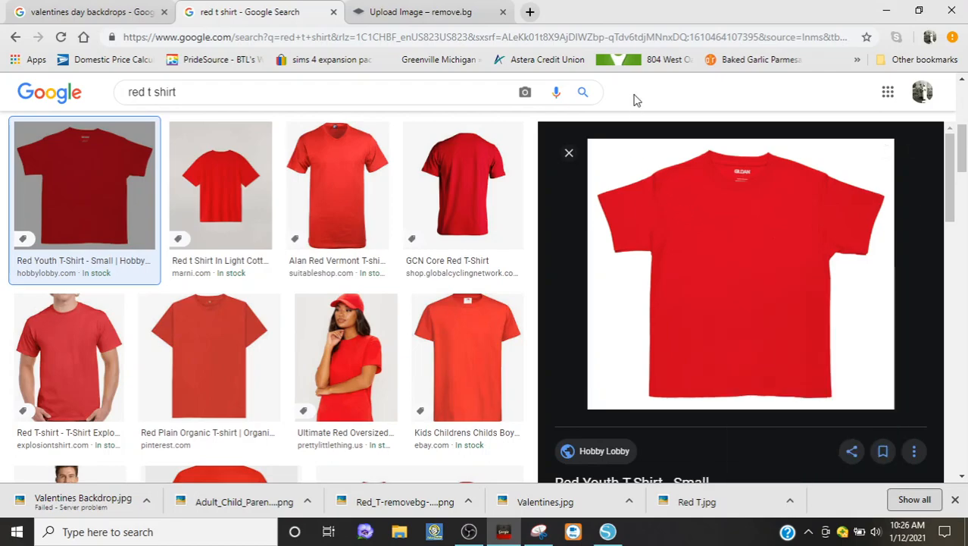
left_click(438, 13)
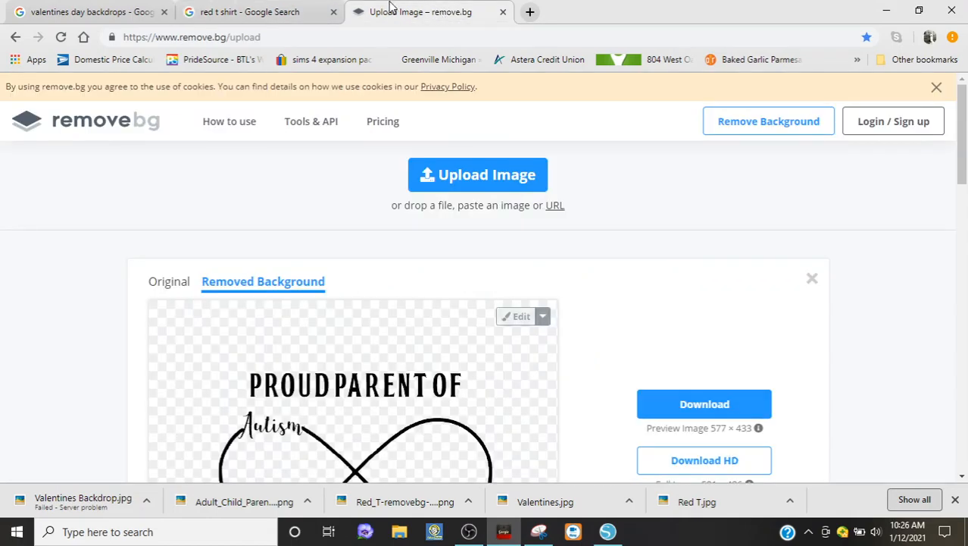
left_click(280, 12)
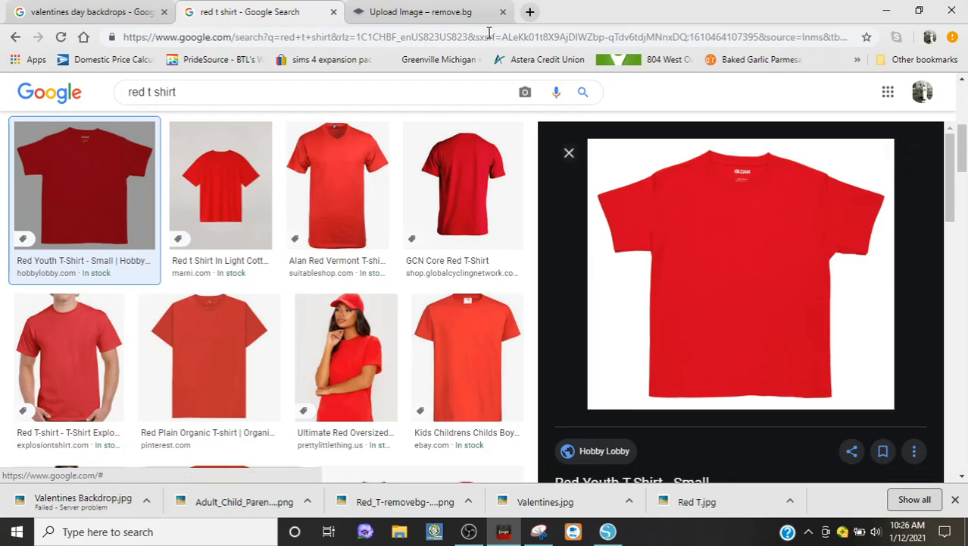
- Remove the background from Red T.jpg on remove.bg and save the preview download as Red_T-removebg-preview (1).png in My Designs
left_click(460, 21)
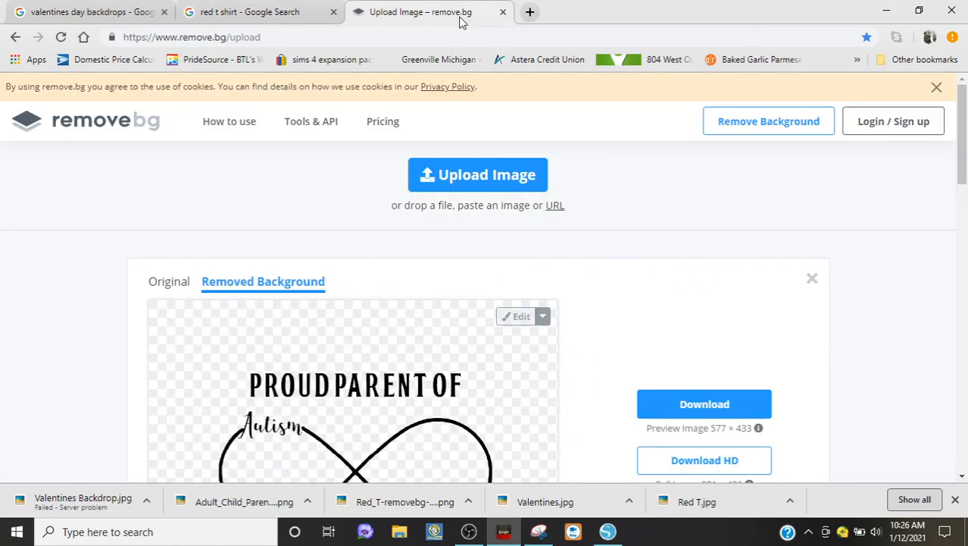
left_click(493, 182)
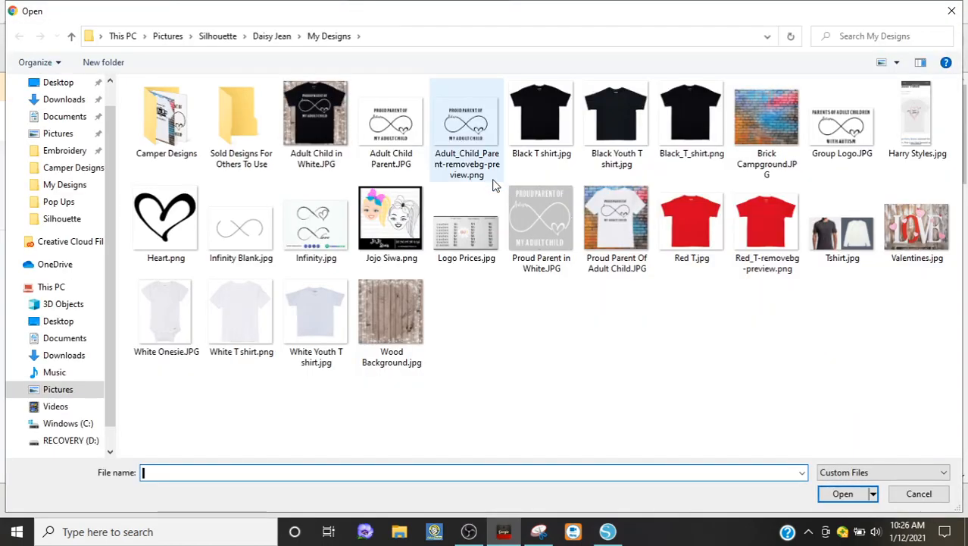
left_click(687, 239)
double_click(687, 239)
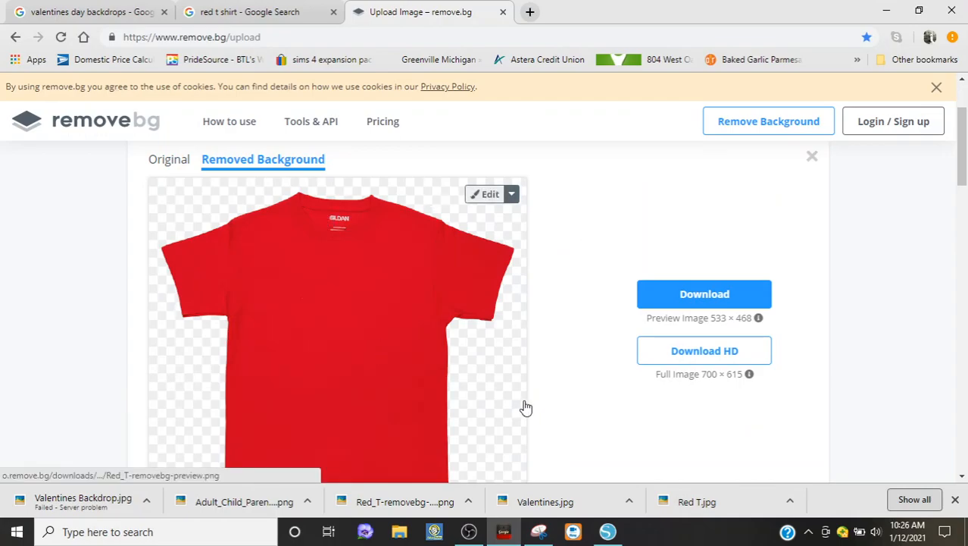
left_click(644, 297)
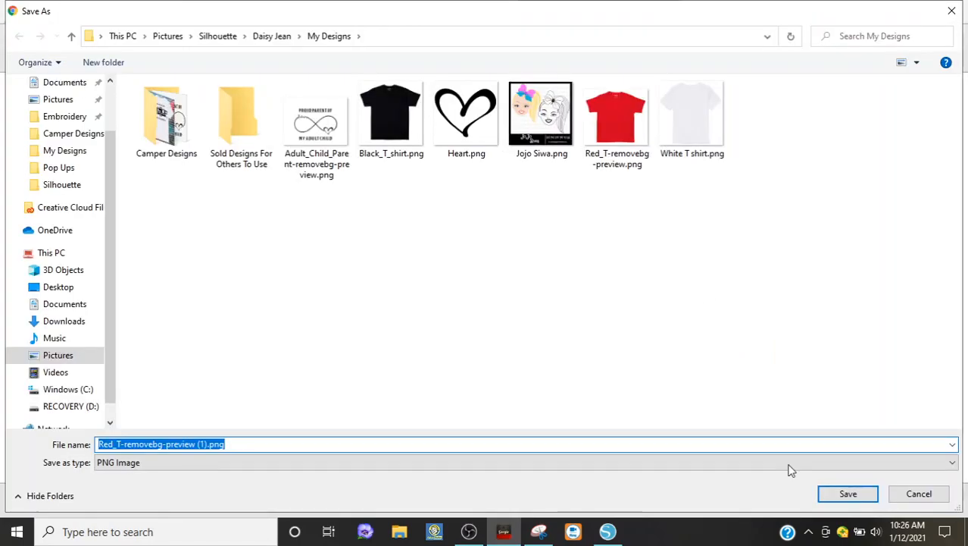
left_click(846, 493)
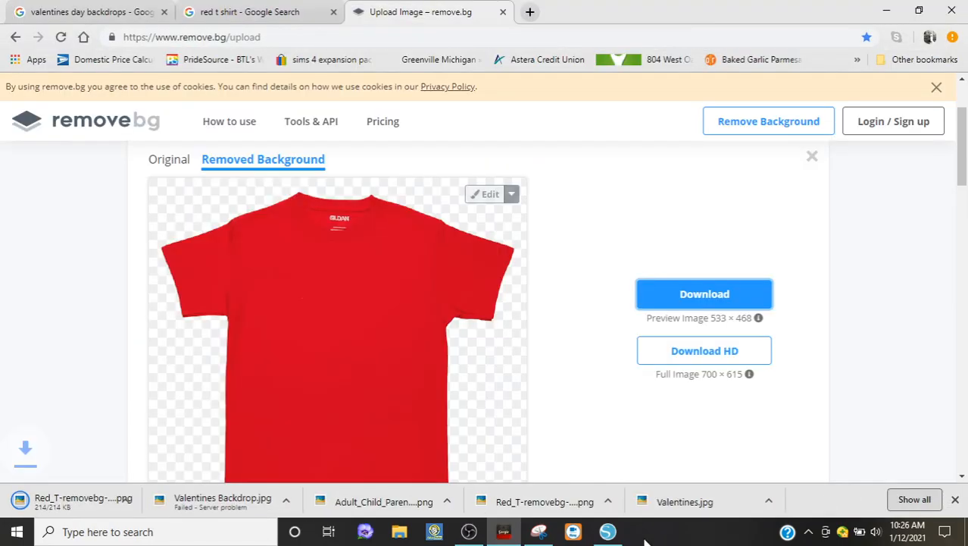
mouse_move(608, 535)
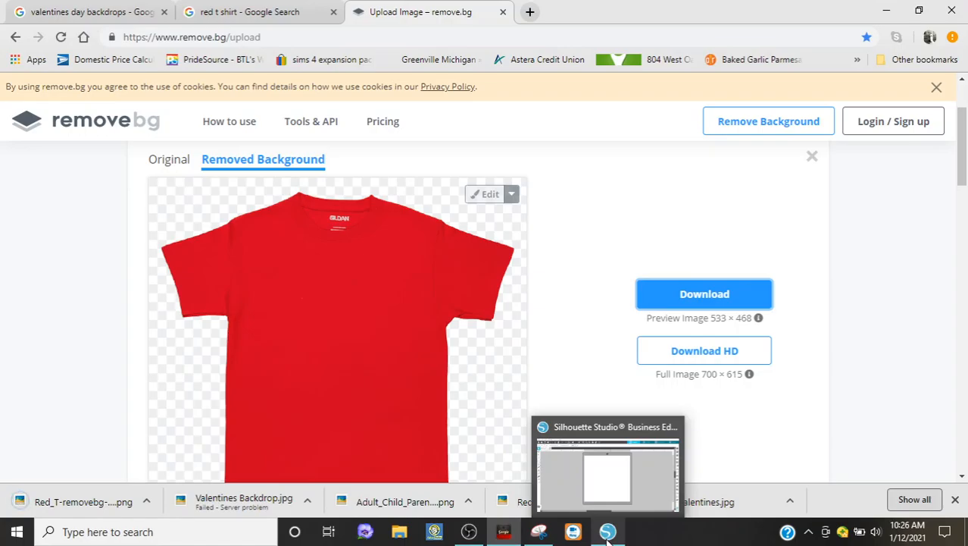
left_click(609, 533)
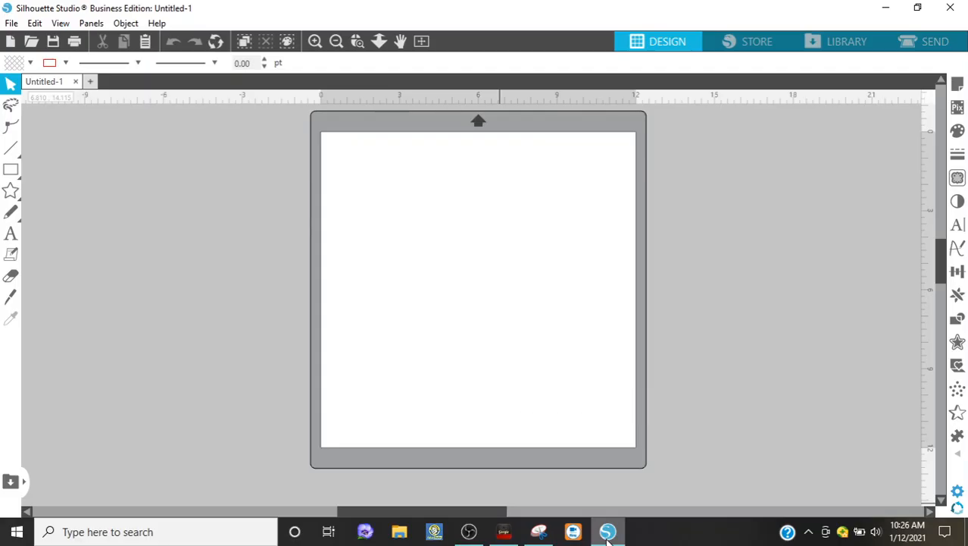
left_click(514, 541)
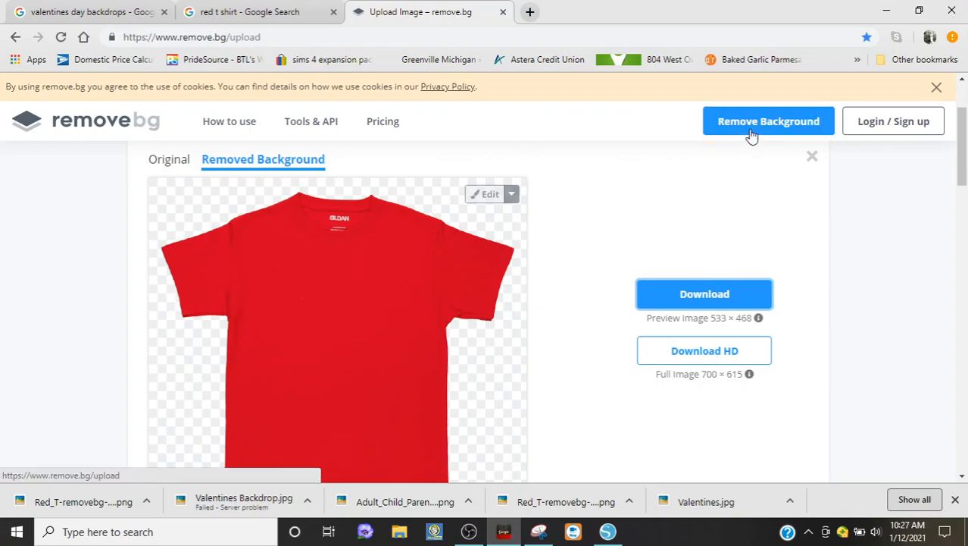
- Search Google Images for "heart svg" in a new browser tab
left_click(529, 13)
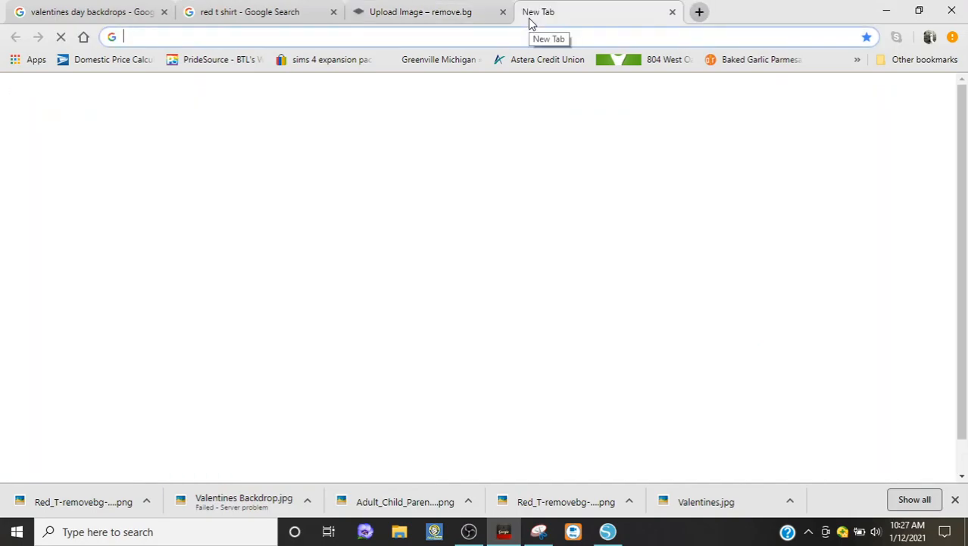
type("HE")
key("BackSpace")
key("BackSpace")
key("BackSpace")
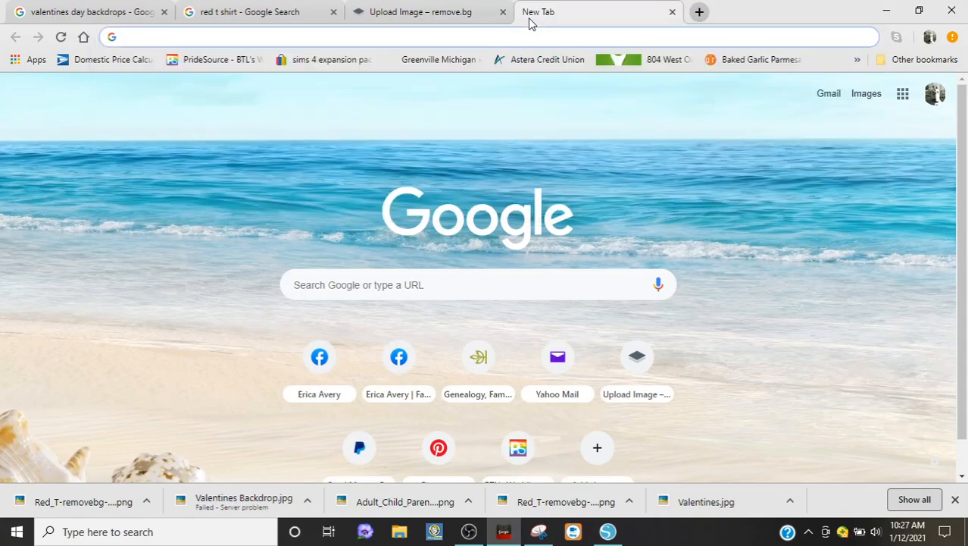
type("heart svg")
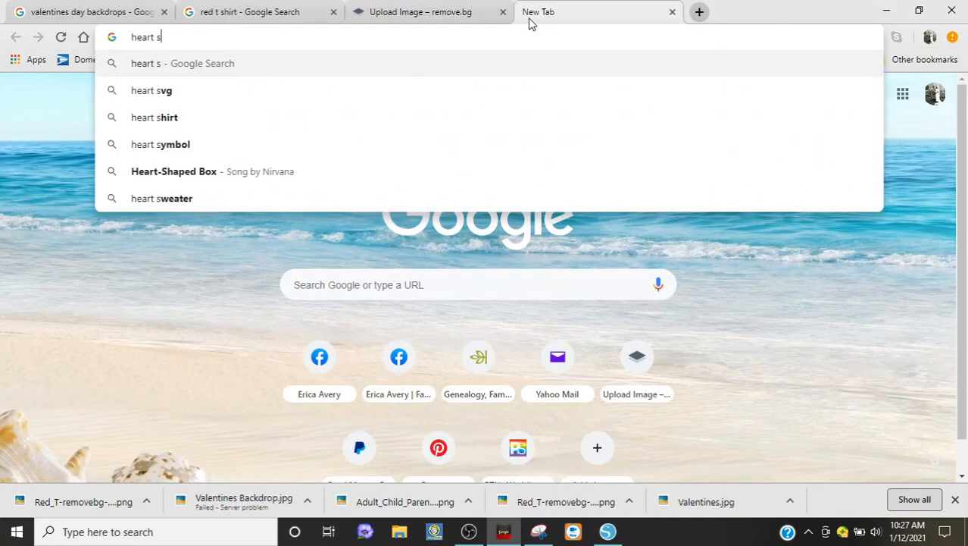
key("Return")
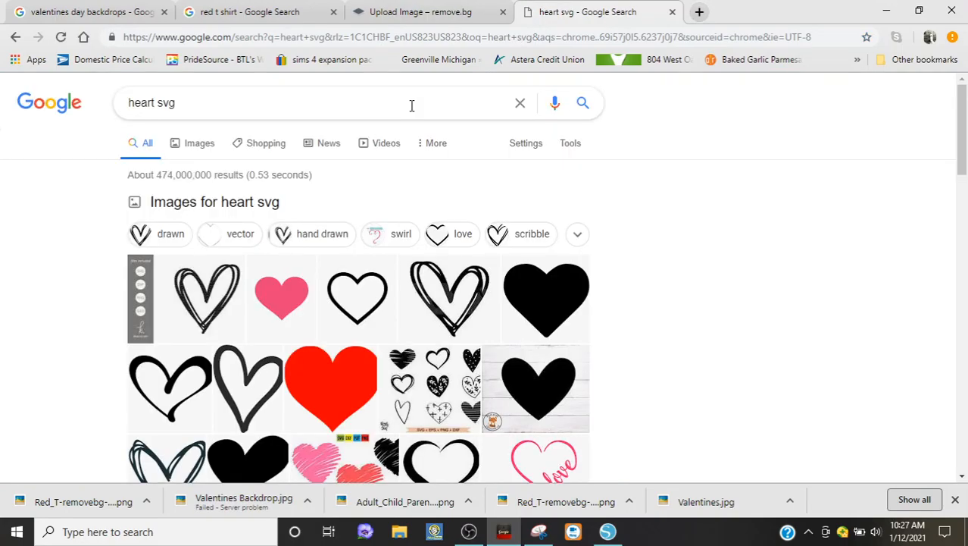
left_click(195, 146)
left_click_drag(961, 128, 960, 136)
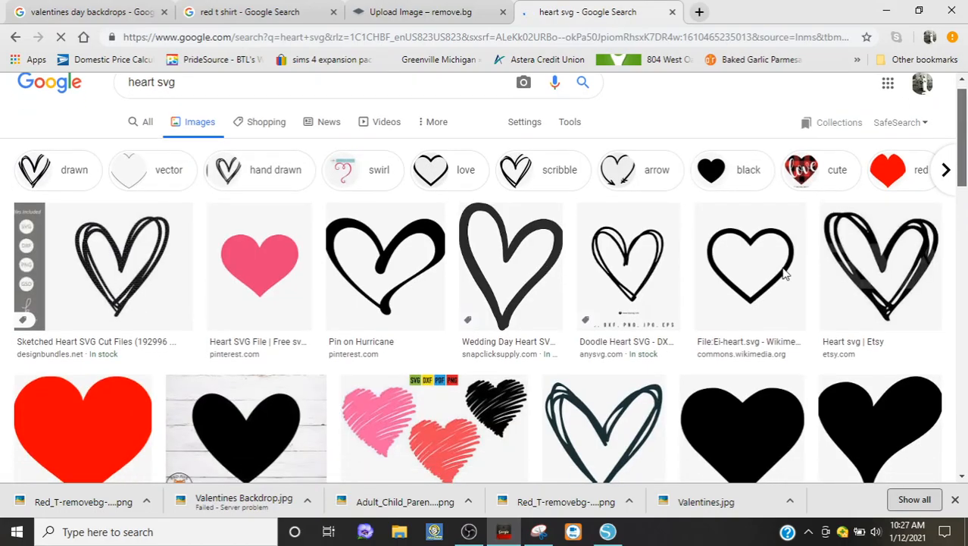
left_click(389, 253)
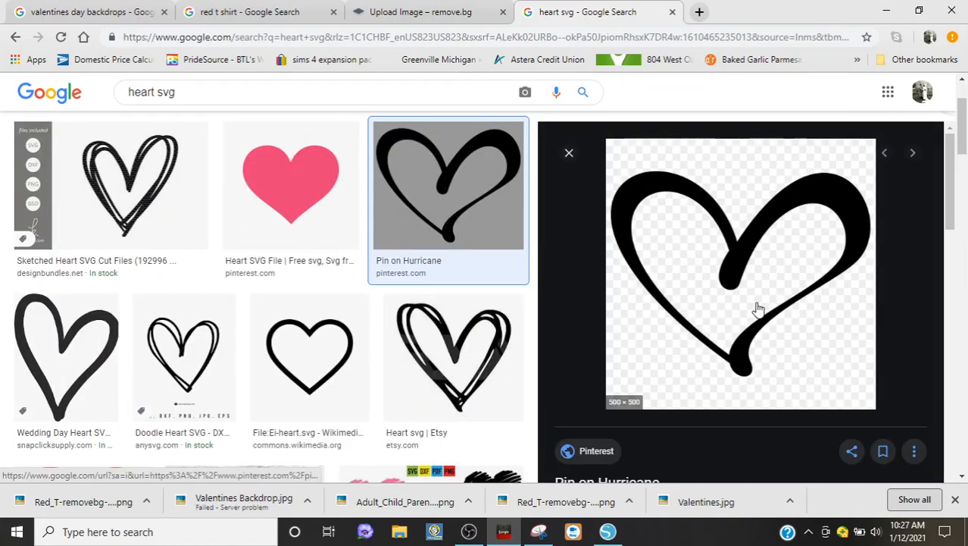
right_click(757, 309)
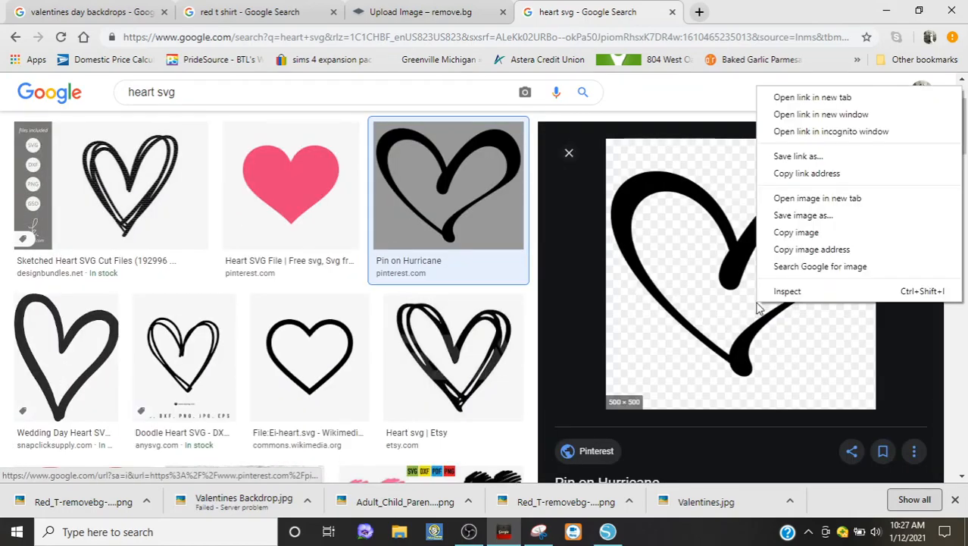
left_click(802, 216)
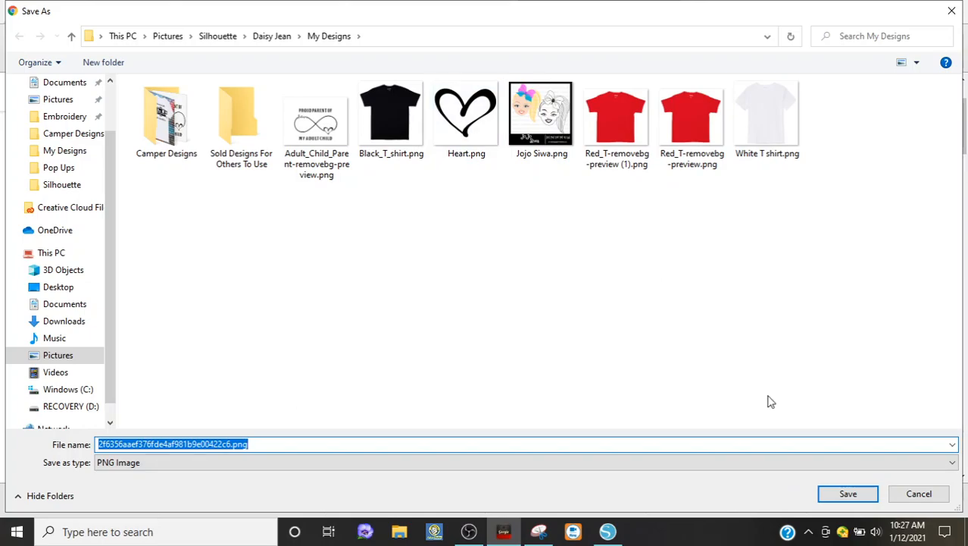
left_click(919, 493)
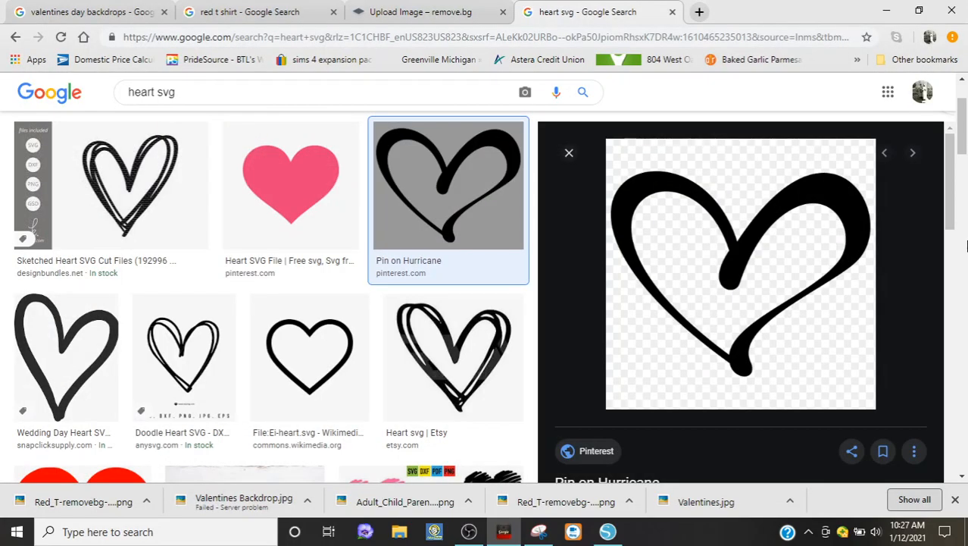
- Browse the heart SVG image results for a heart design suited to the Valentine's shirt
left_click_drag(952, 161, 952, 186)
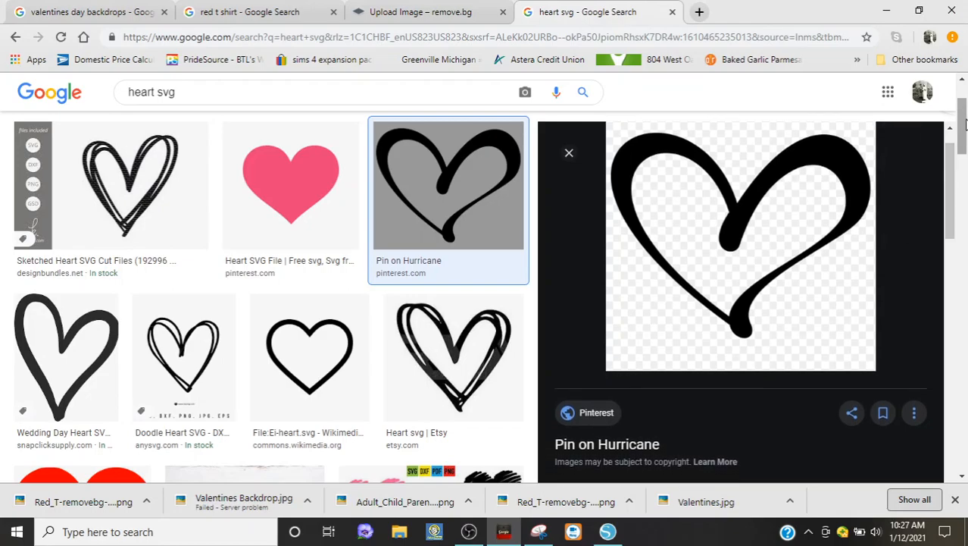
scroll(962, 153, "down", 3)
left_click_drag(964, 153, 962, 205)
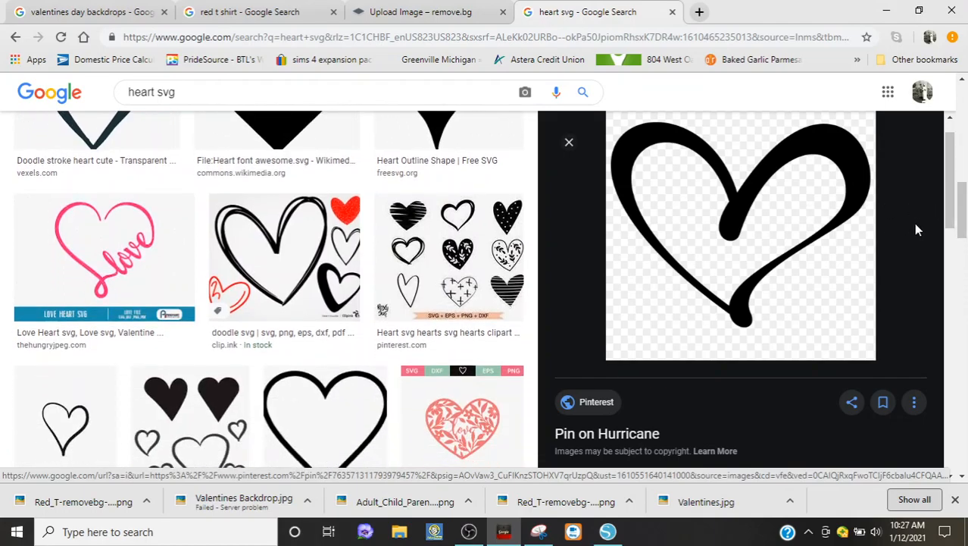
left_click_drag(964, 217, 961, 339)
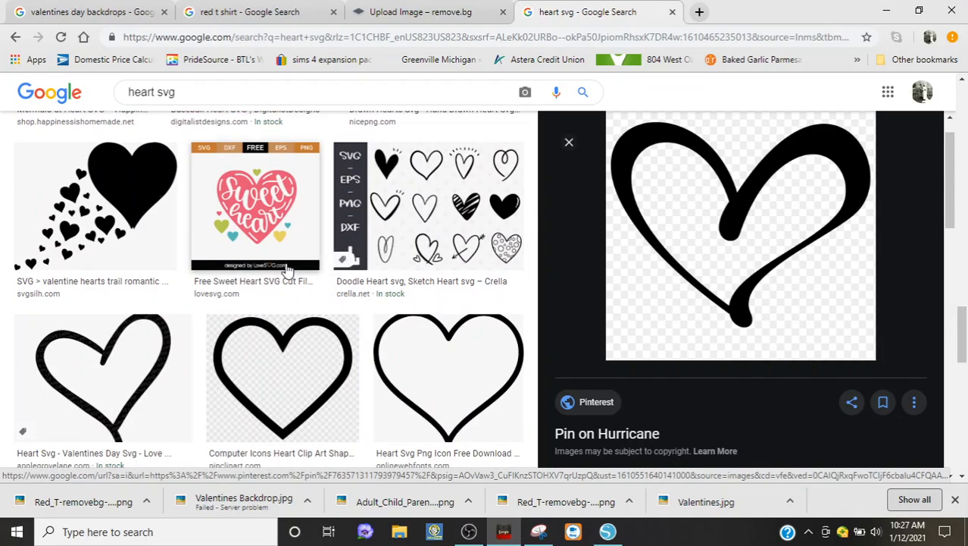
scroll(962, 365, "down", 4)
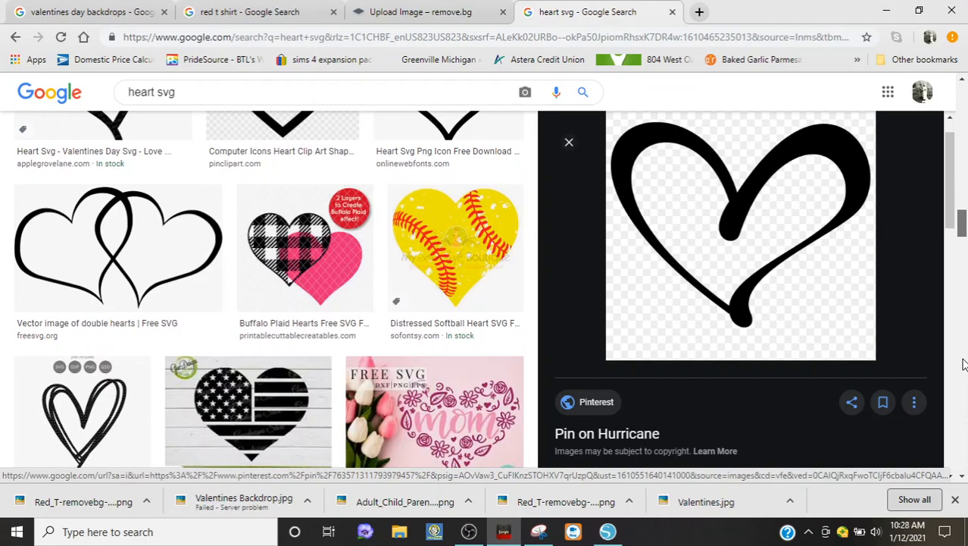
scroll(963, 364, "down", 2)
scroll(962, 374, "down", 5)
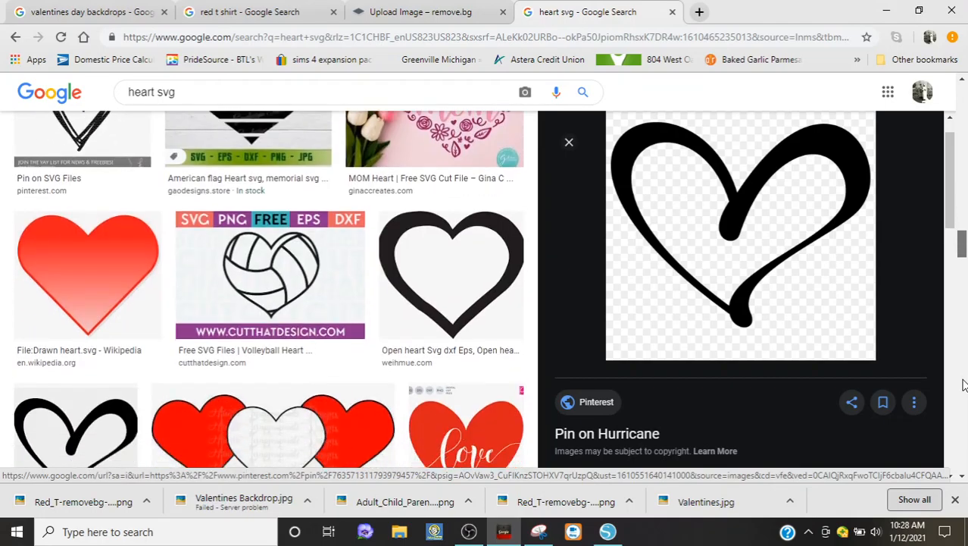
scroll(961, 399, "down", 4)
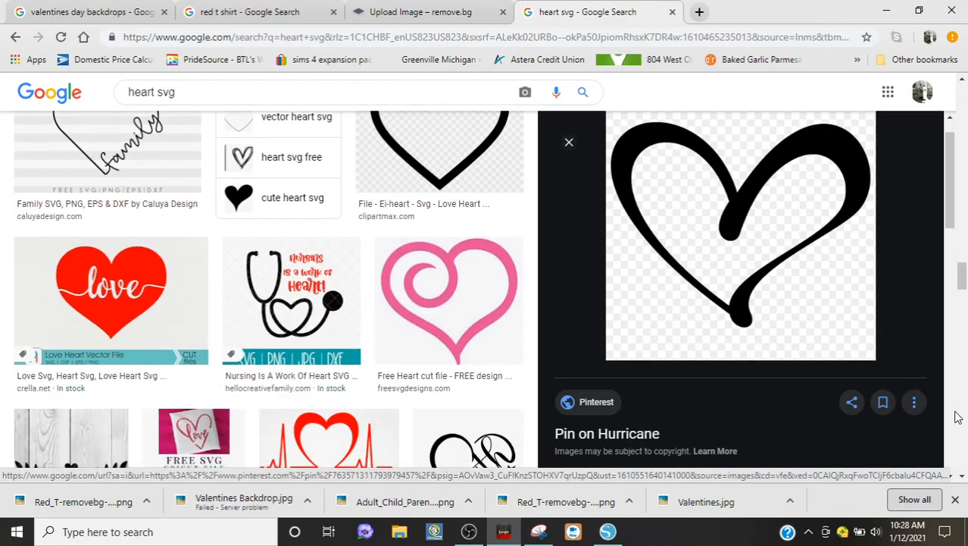
- Save the pink swirl heart image from Free SVG Designs as a JPEG named "Pink Heart" in the My Designs folder
left_click(454, 330)
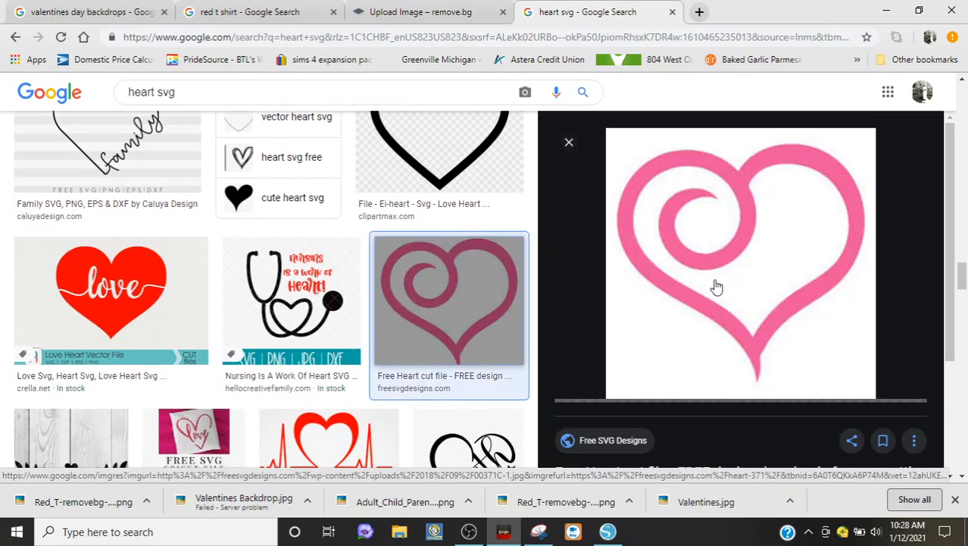
right_click(715, 281)
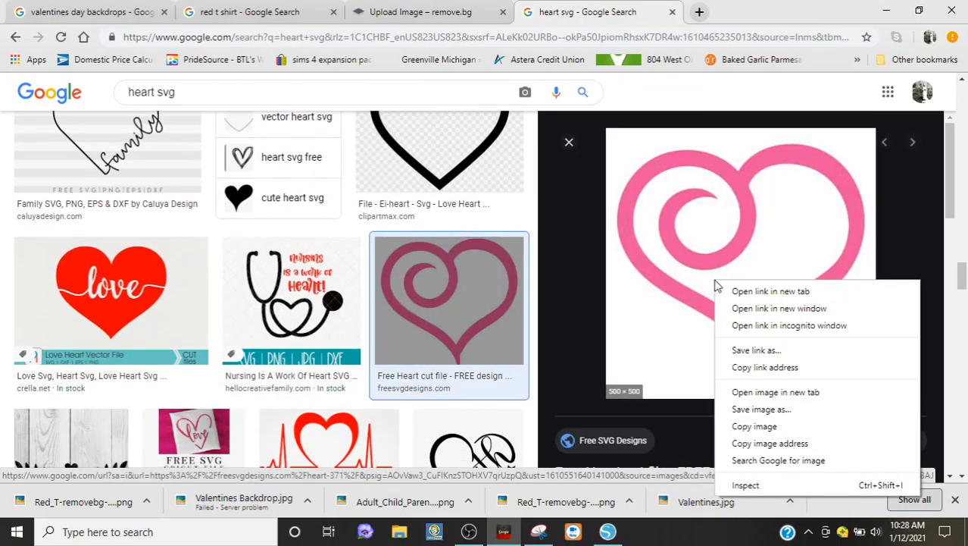
left_click(761, 409)
type("Pink Heart")
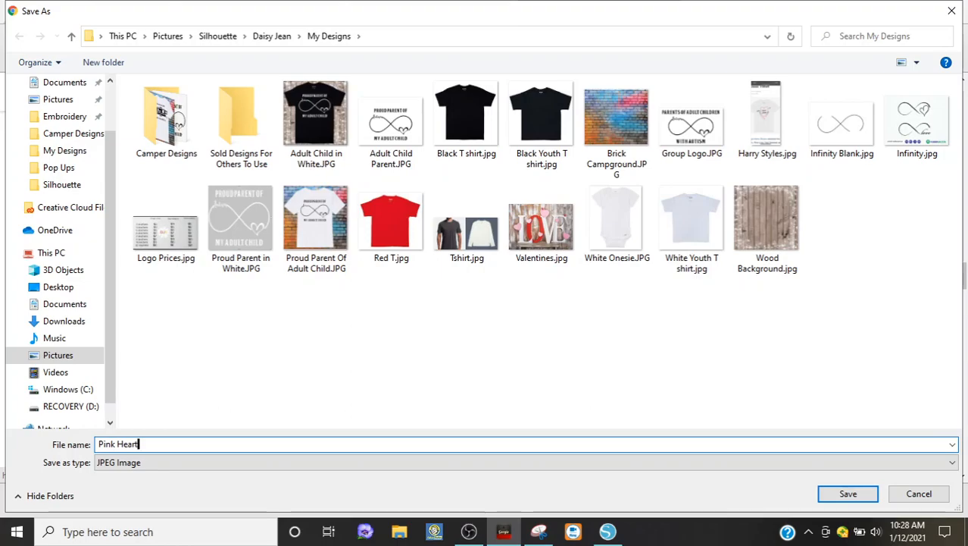
key("Return")
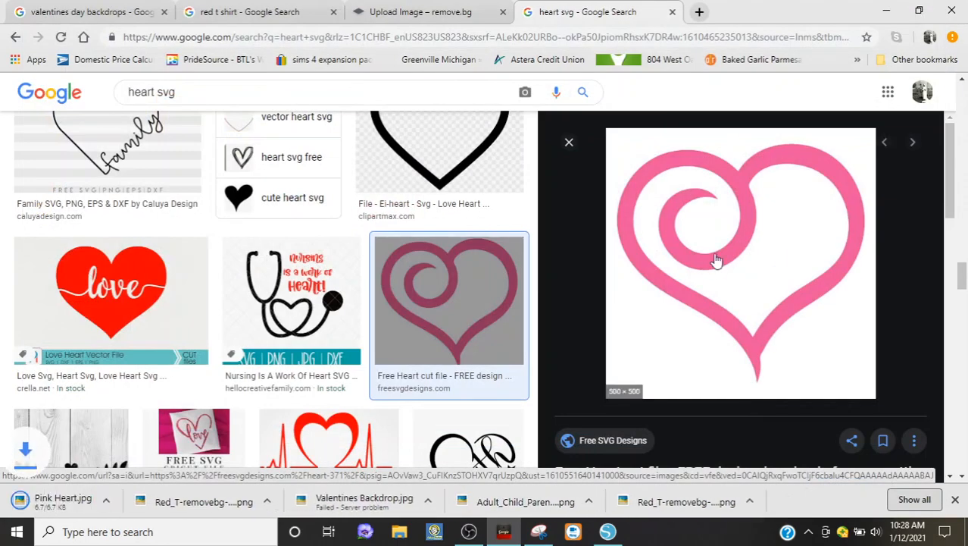
- Remove the background from Pink Heart.jpg on remove.bg and save the preview download as Pink_Heart-removebg-preview.png in My Designs
left_click(418, 14)
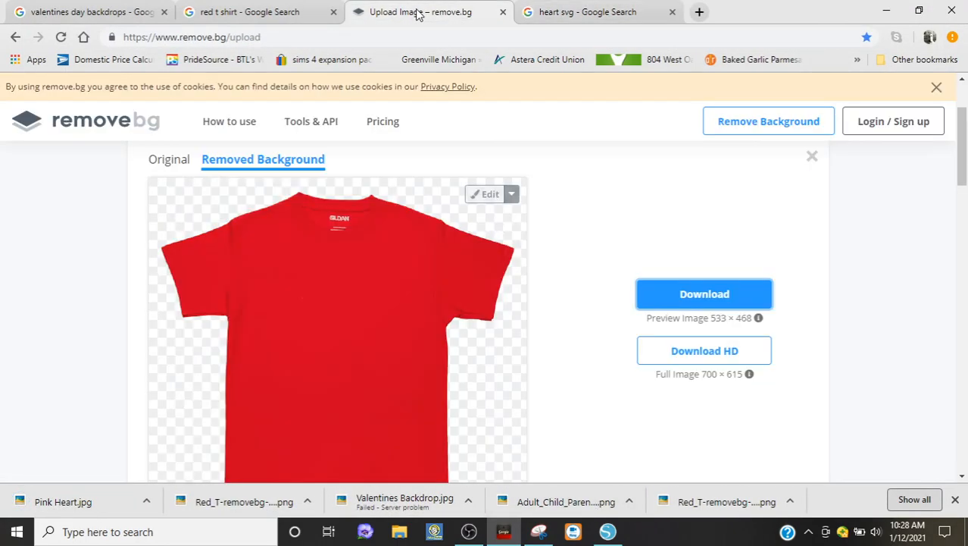
left_click(726, 129)
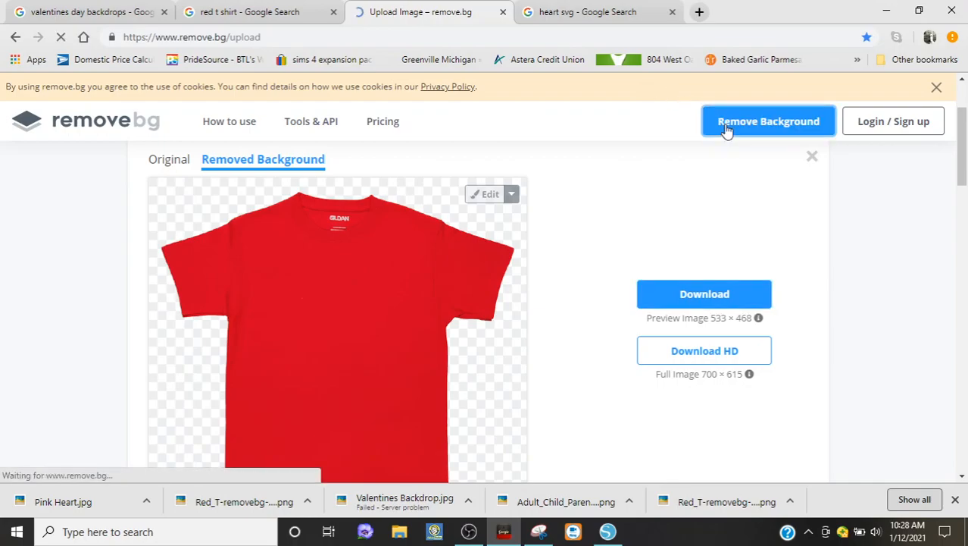
left_click(524, 178)
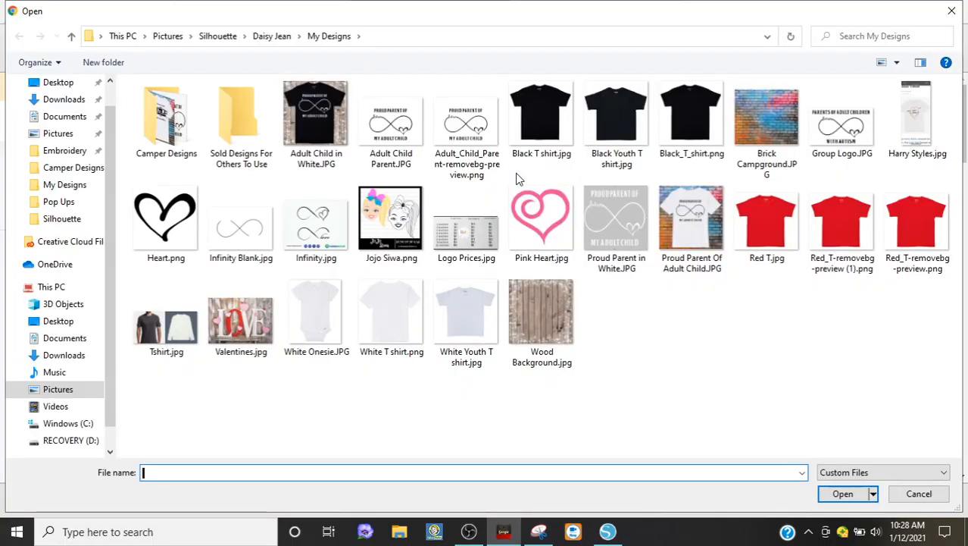
left_click(541, 220)
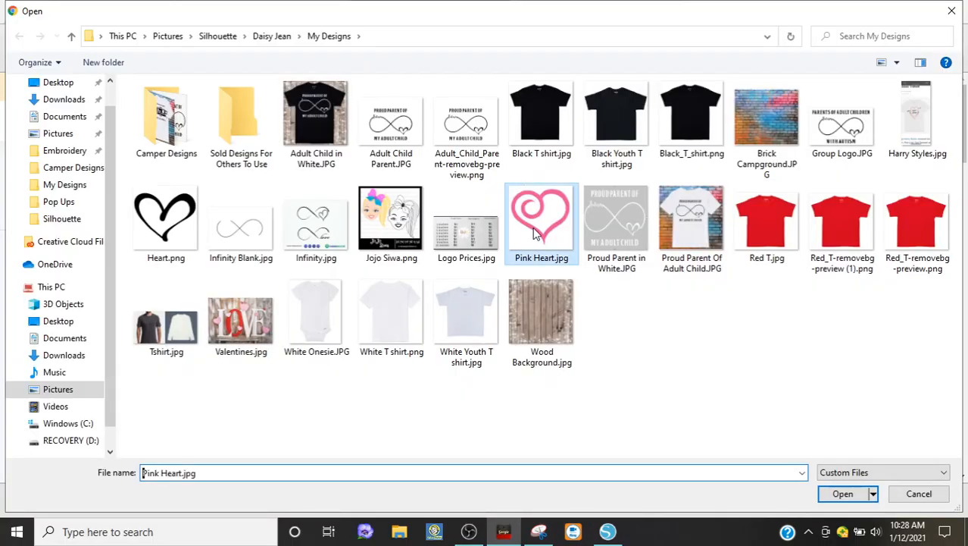
left_click(853, 493)
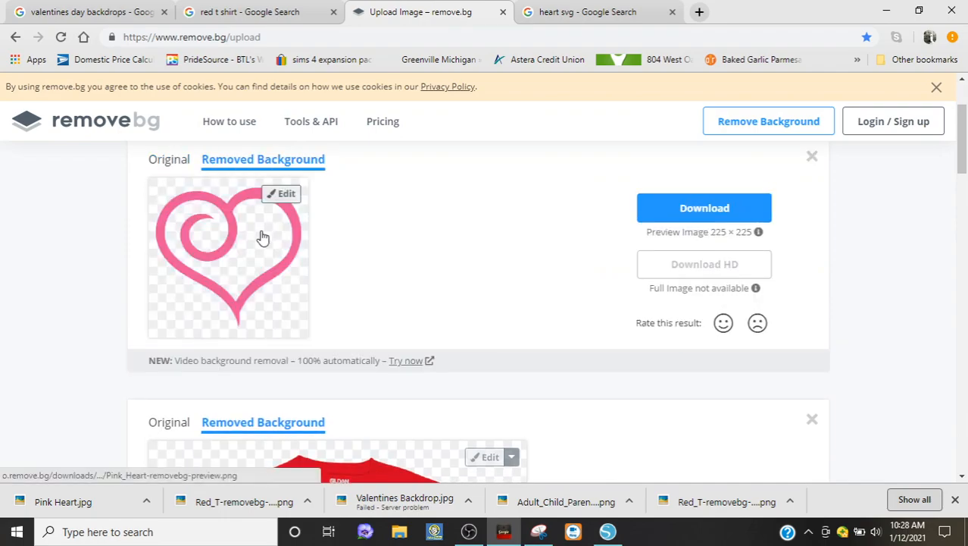
left_click(679, 213)
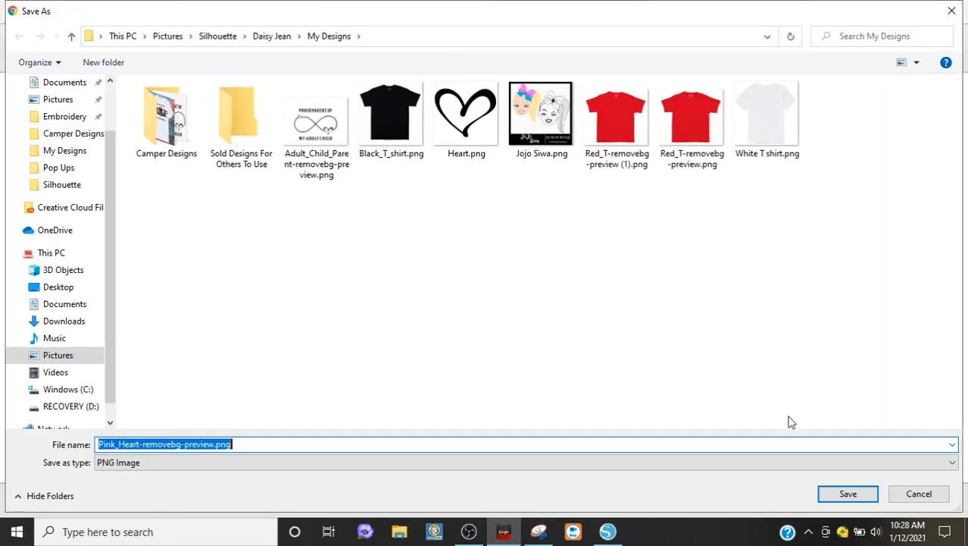
left_click(836, 491)
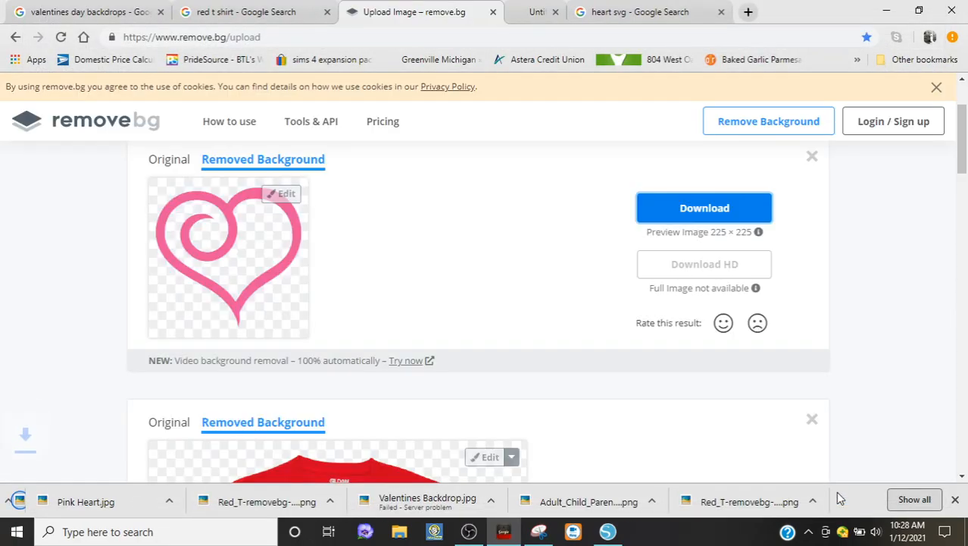
- Switch to Silhouette Studio, merge Valentines.jpg from My Designs into the blank page, and enlarge it to about 11.9 by 8.5 in
left_click(611, 534)
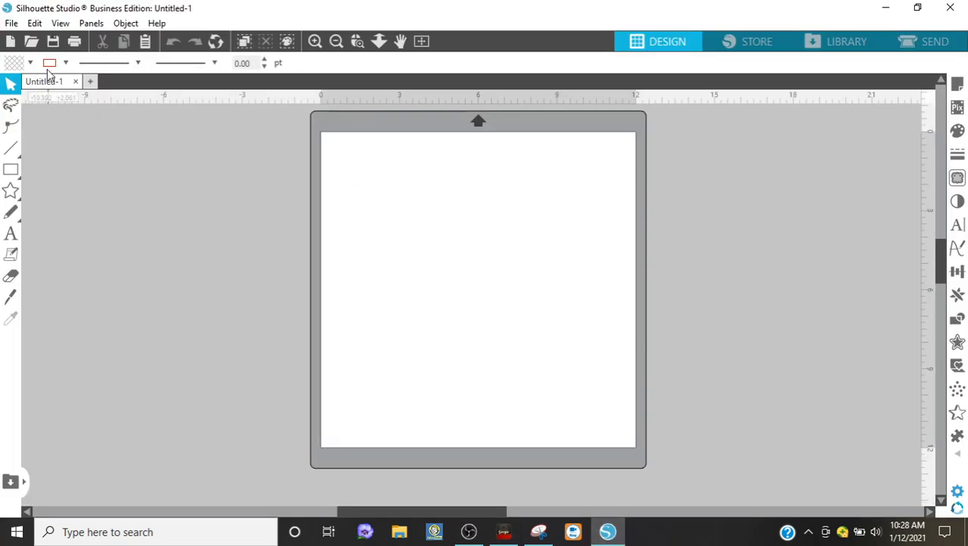
left_click(11, 22)
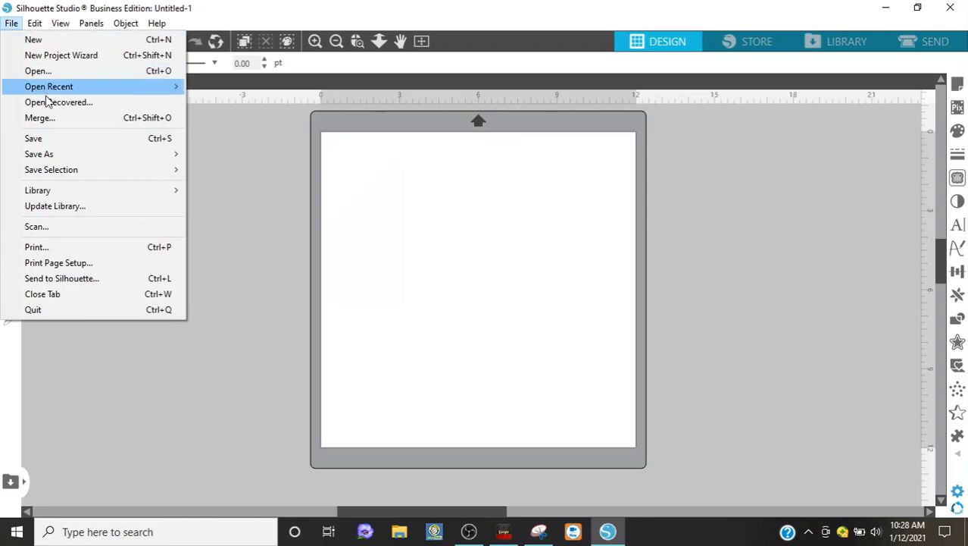
left_click(53, 119)
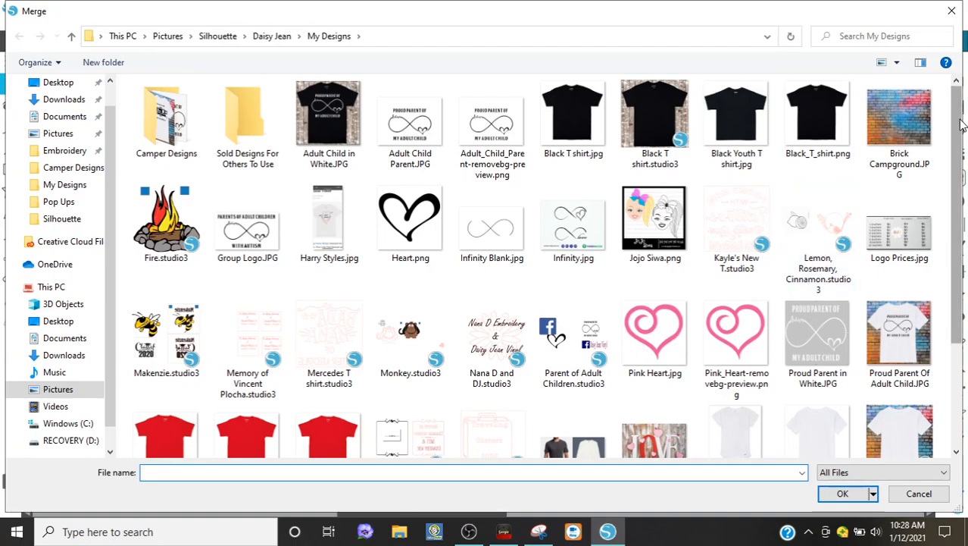
left_click_drag(959, 129, 960, 227)
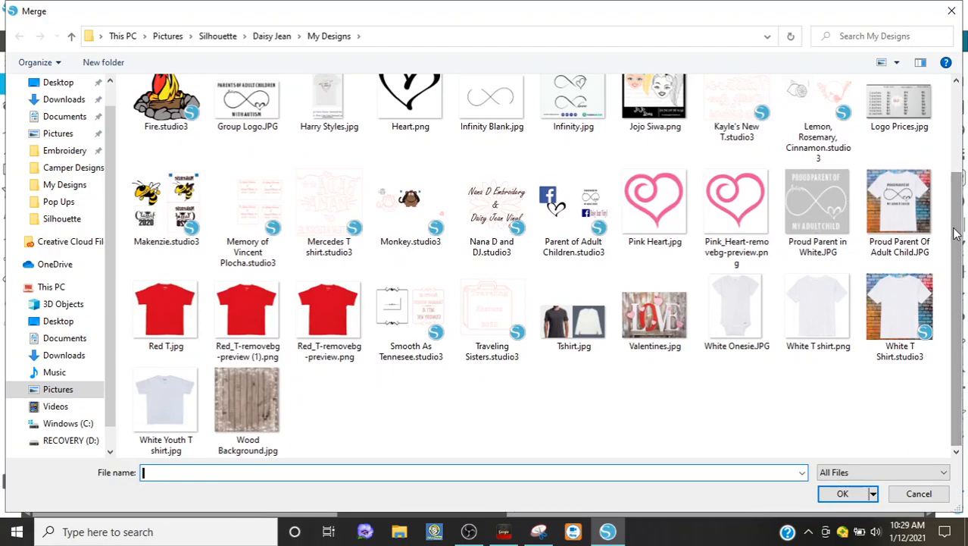
left_click_drag(956, 235, 955, 173)
scroll(955, 174, "up", 1)
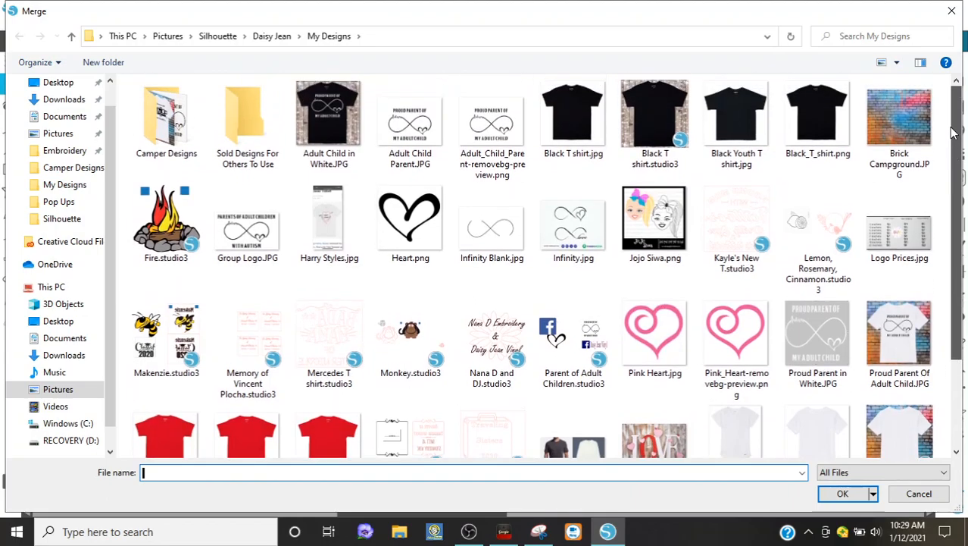
scroll(955, 181, "down", 2)
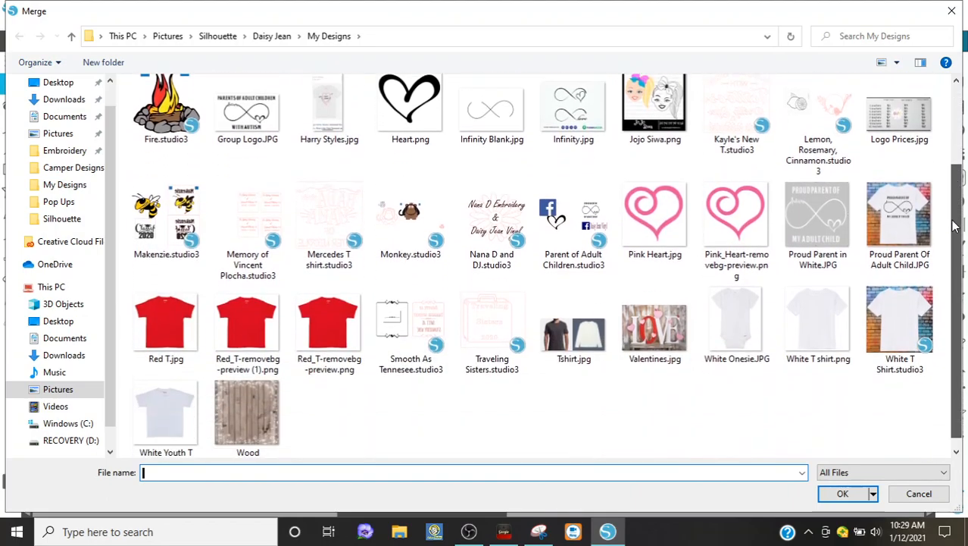
double_click(665, 345)
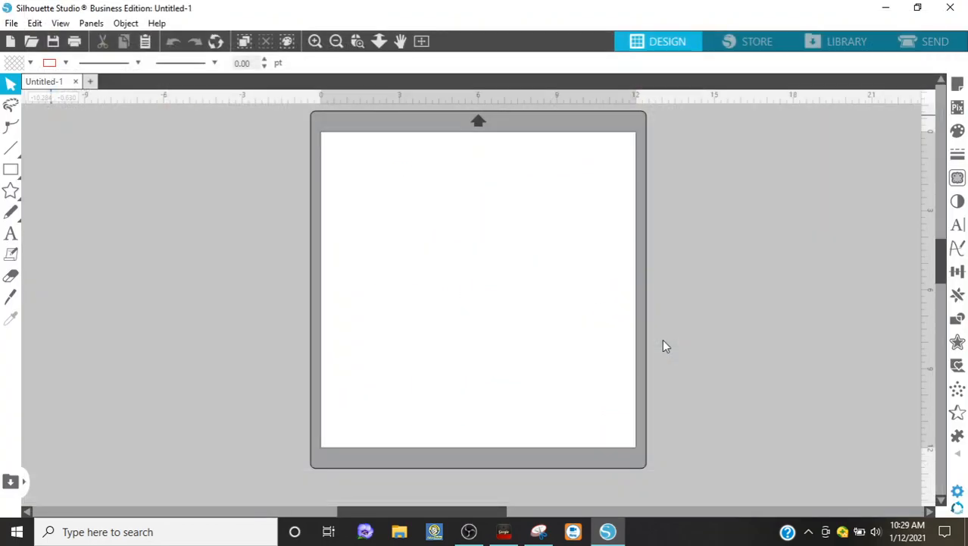
left_click(409, 219)
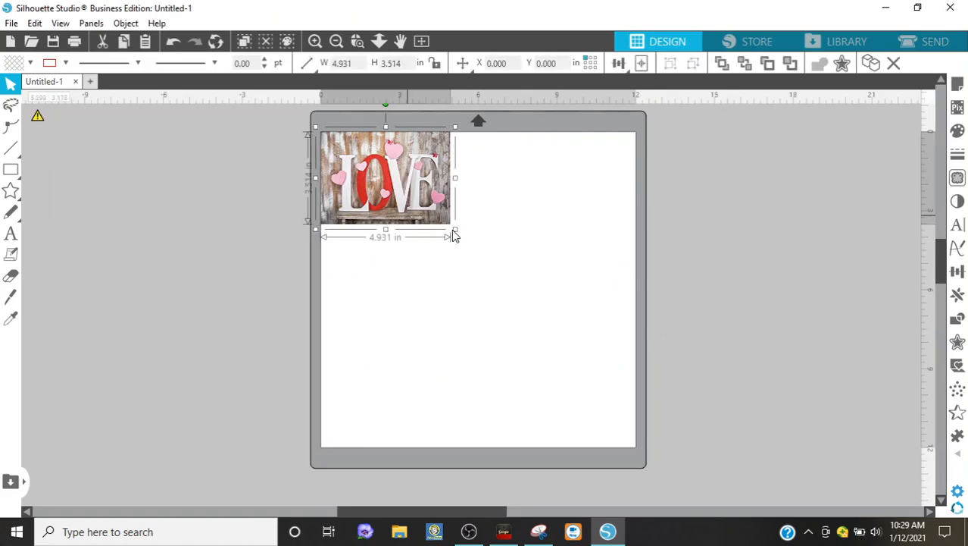
left_click_drag(456, 230, 649, 354)
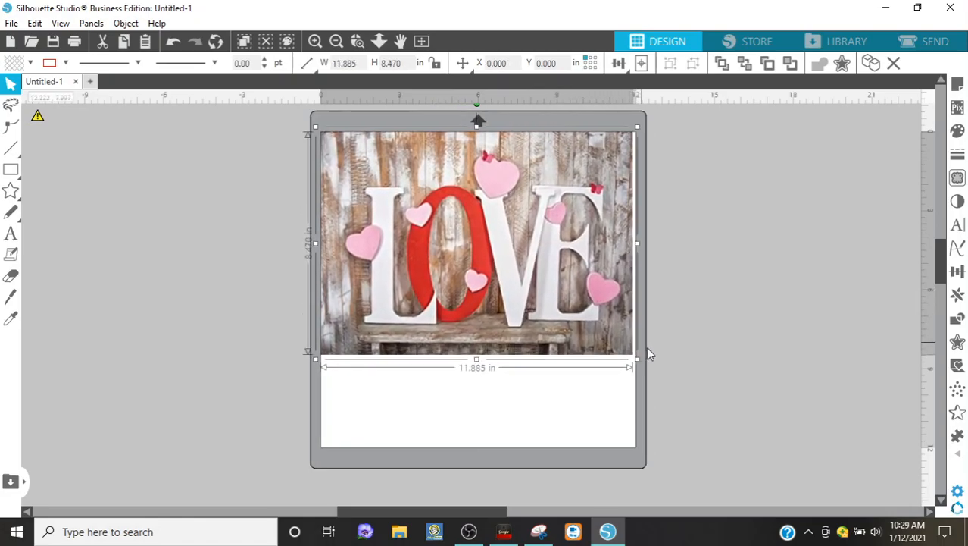
- Stretch the LOVE backdrop to about 11.8 in tall so it fills the page
left_click_drag(477, 360, 479, 450)
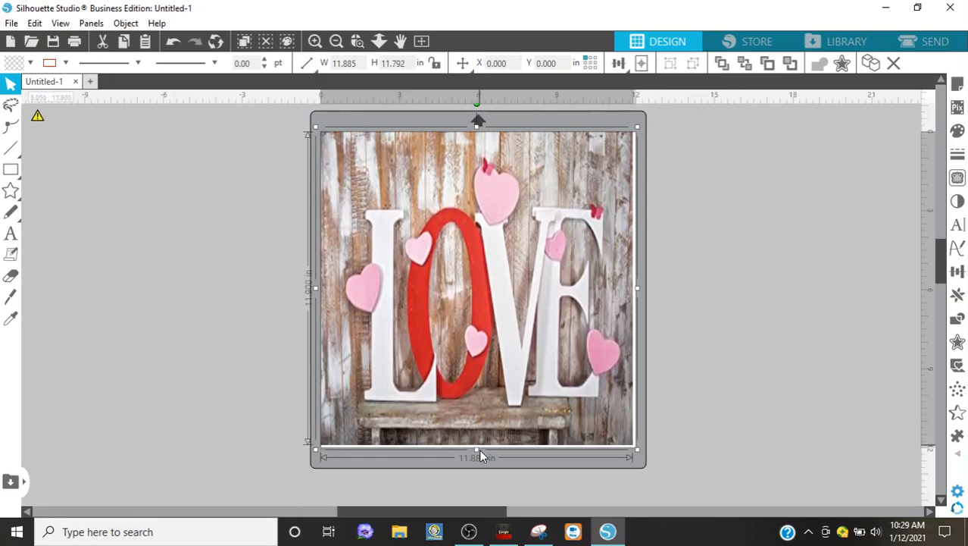
left_click(184, 299)
- Merge Red_T-removebg-preview (1).png from the My Designs folder into the backdrop document
left_click(12, 24)
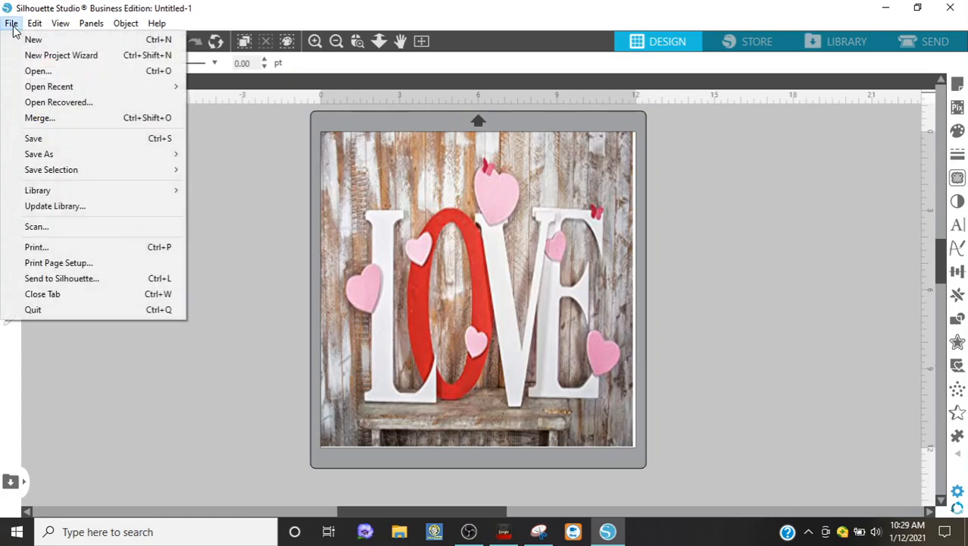
left_click(42, 118)
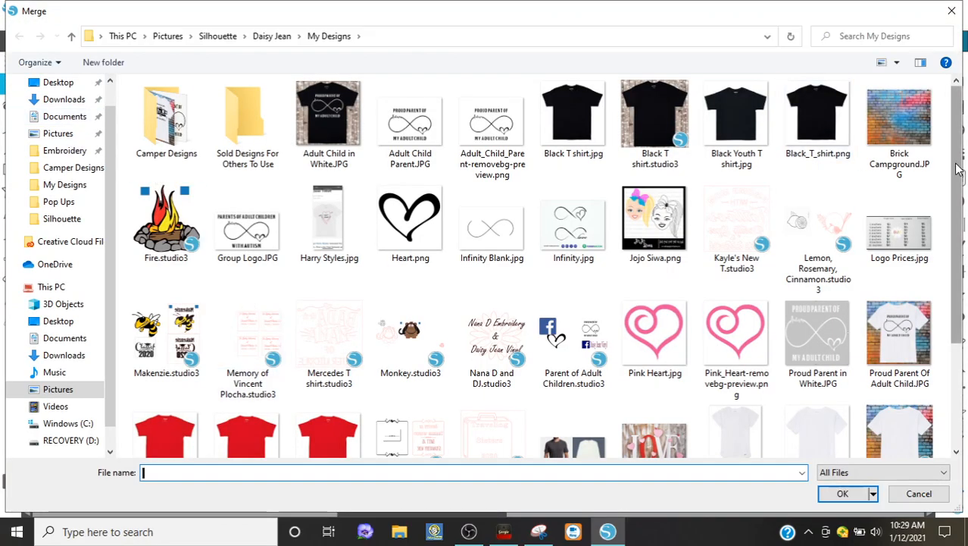
scroll(957, 168, "down", 3)
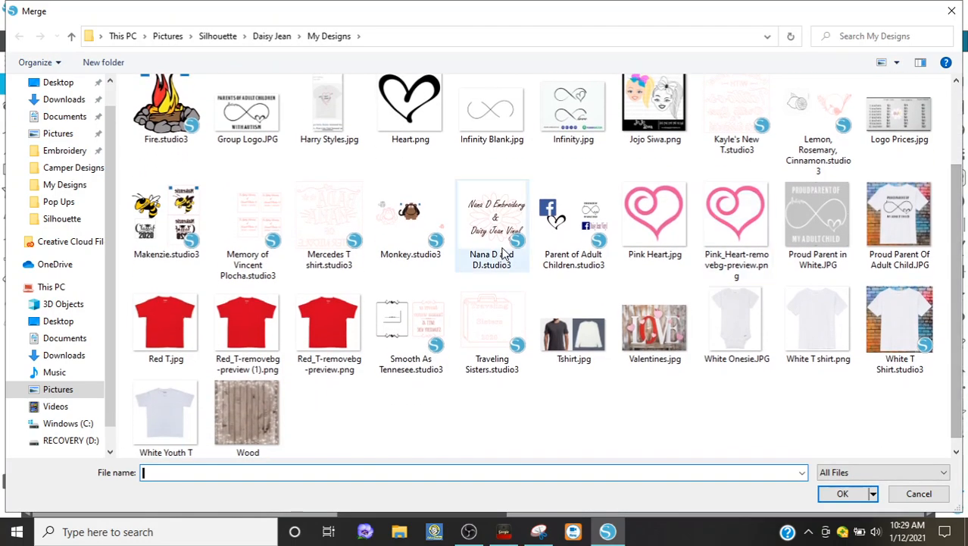
double_click(247, 326)
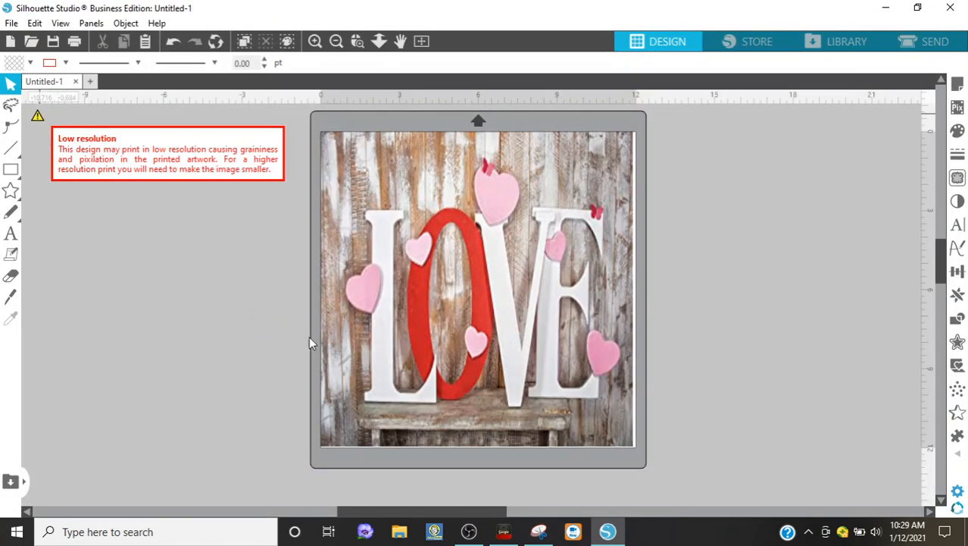
- Enlarge the red T-shirt to about 10.1 by 8.4 in and centre it over the LOVE backdrop
left_click_drag(445, 282, 498, 329)
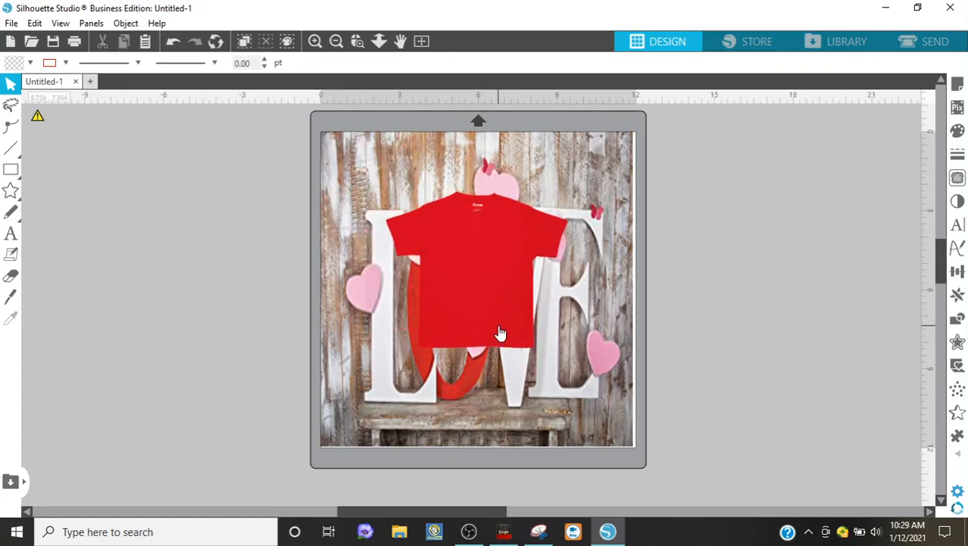
left_click(499, 327)
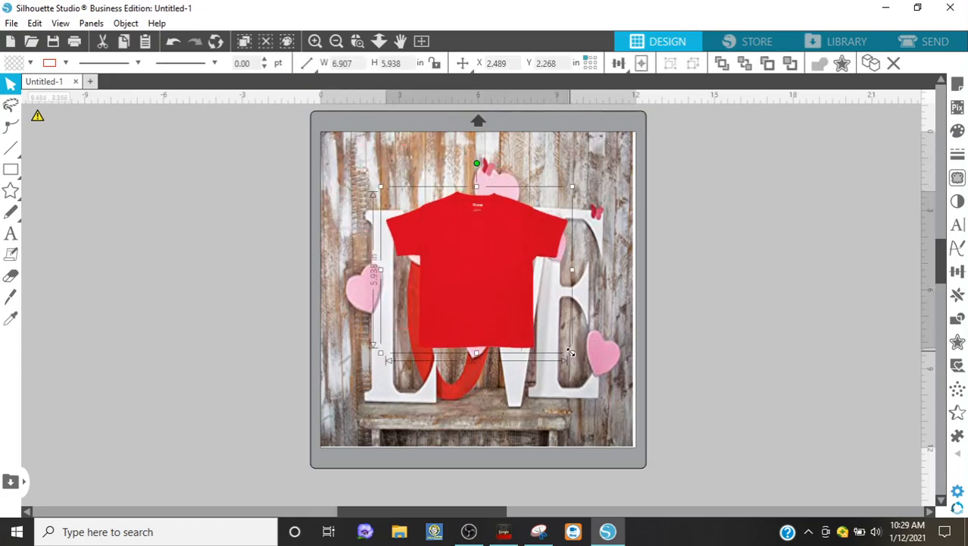
left_click_drag(574, 359, 649, 418)
mouse_move(380, 301)
left_mouse_down()
mouse_move(356, 304)
mouse_move(375, 303)
left_mouse_up()
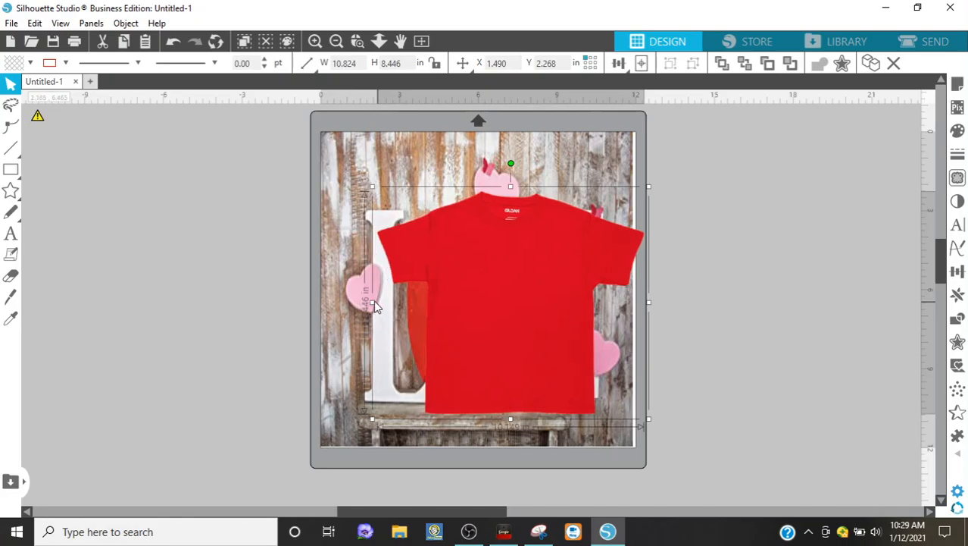
left_click_drag(422, 245, 409, 235)
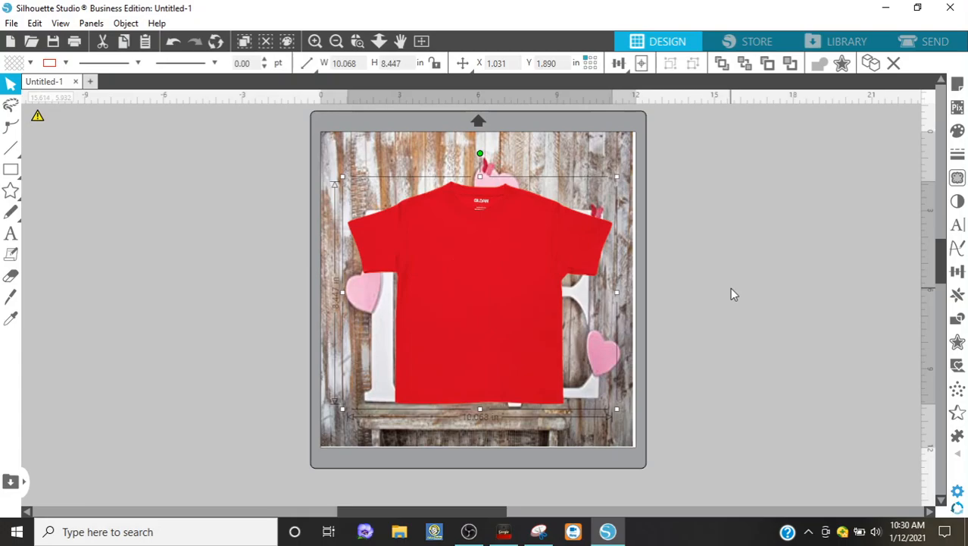
- Merge Pink_Heart-removebg-preview.png from My Designs and move the heart off the page into the blank area beside it
left_click(11, 23)
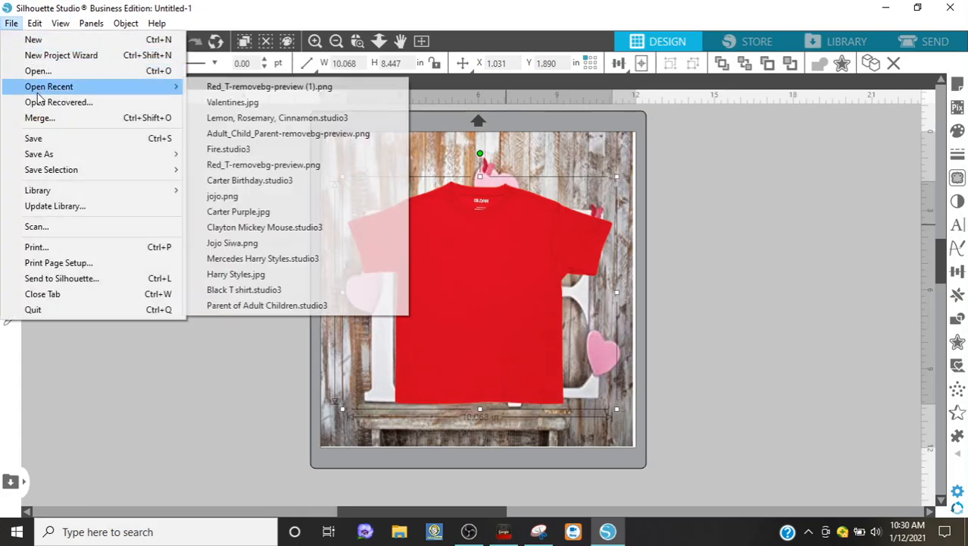
left_click(40, 118)
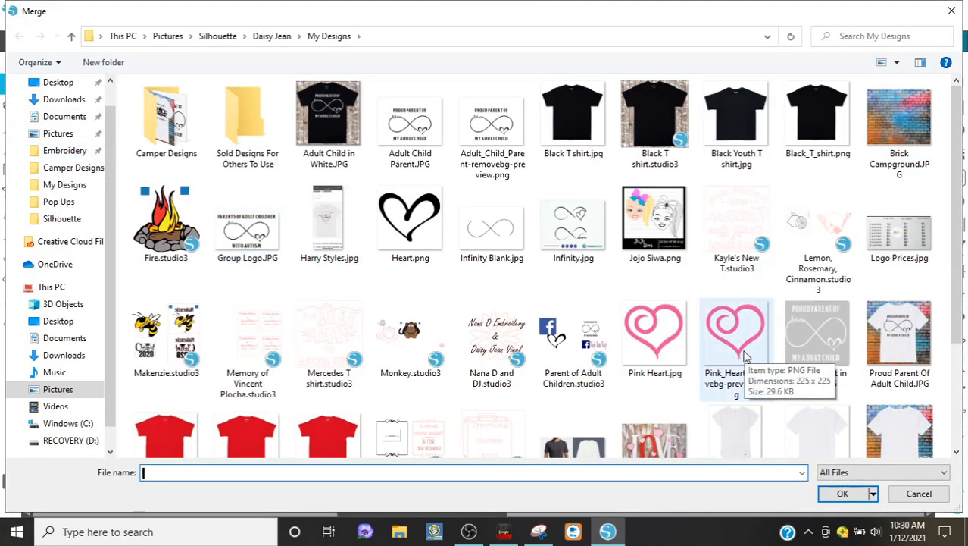
double_click(735, 334)
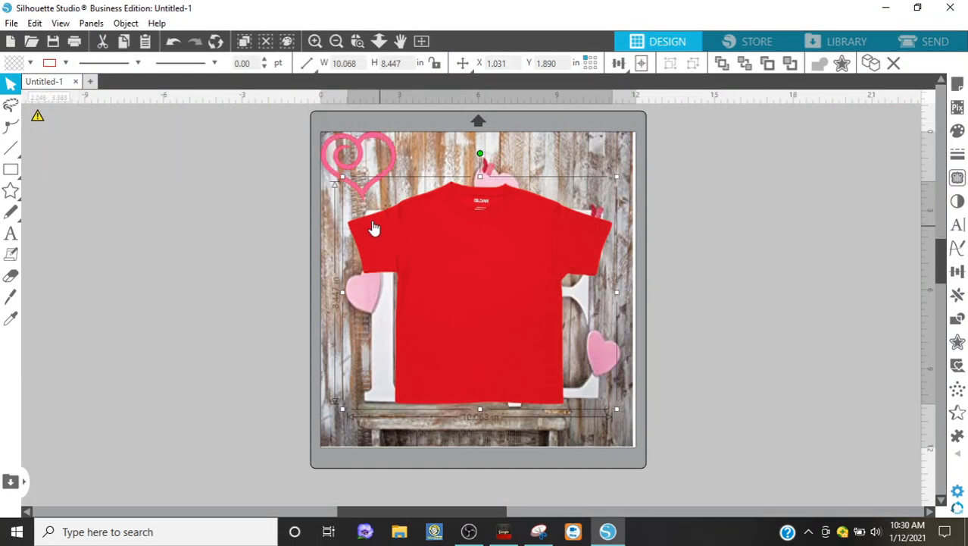
left_click_drag(358, 194, 221, 193)
left_click(214, 173)
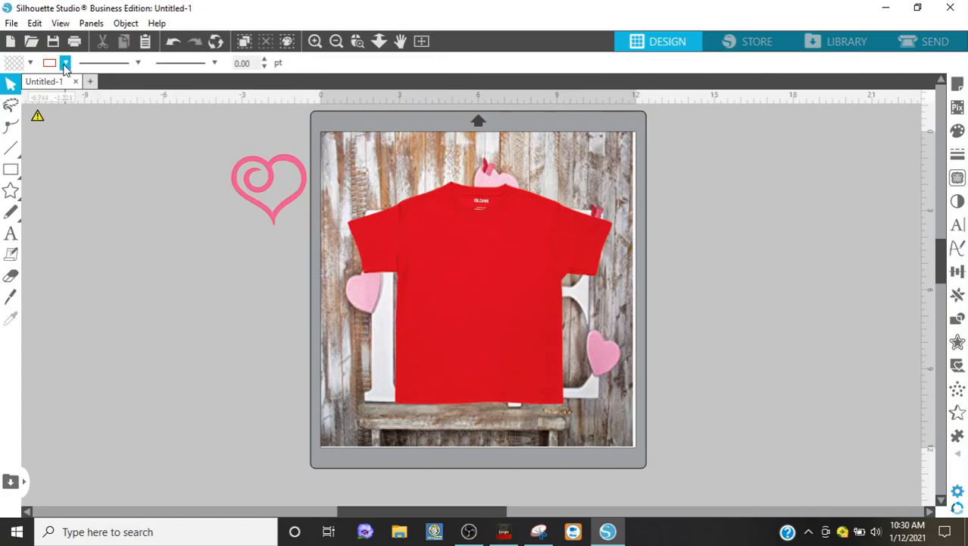
- Look through the line colour choices for the pink heart and place it on the red shirt's chest
left_click(65, 65)
left_click(95, 98)
left_click(66, 65)
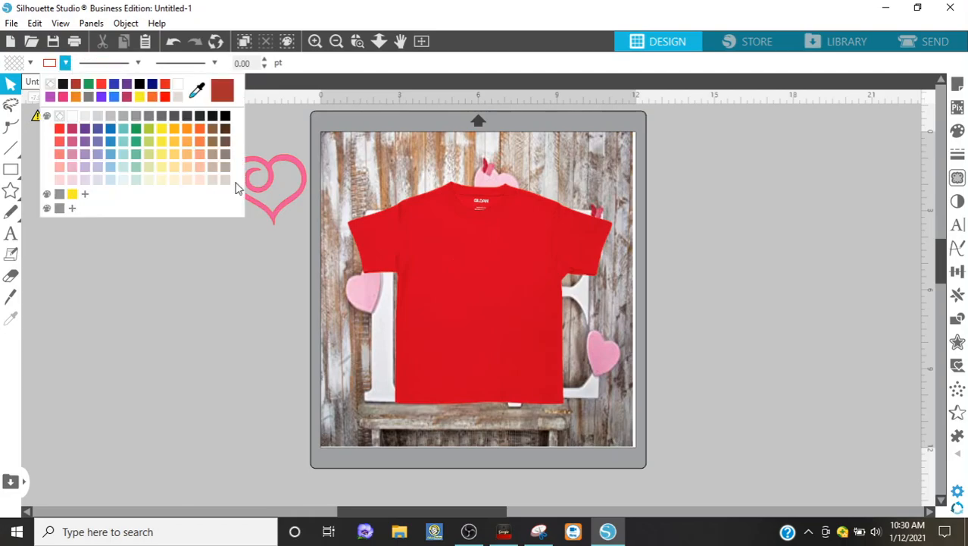
left_click(271, 187)
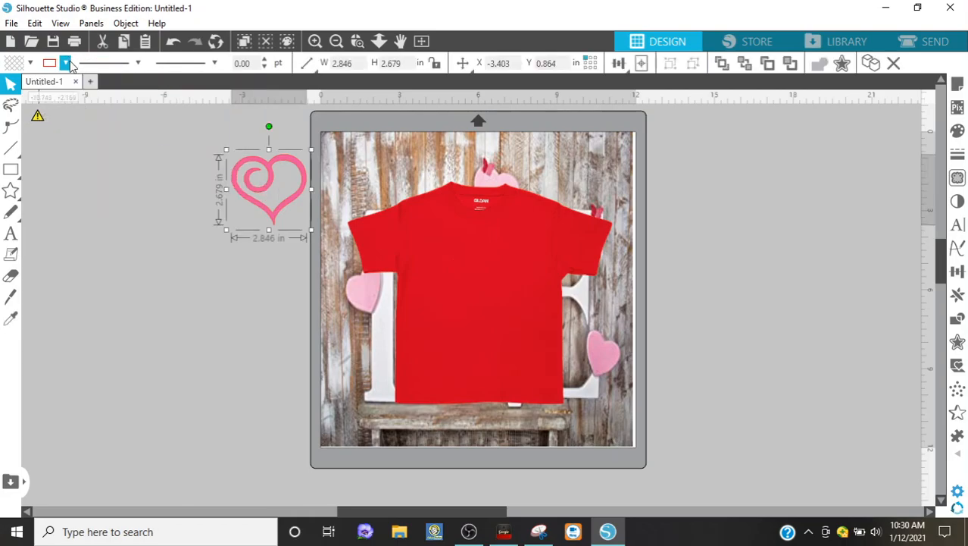
left_click(67, 64)
left_click(250, 186)
left_click_drag(257, 188, 460, 266)
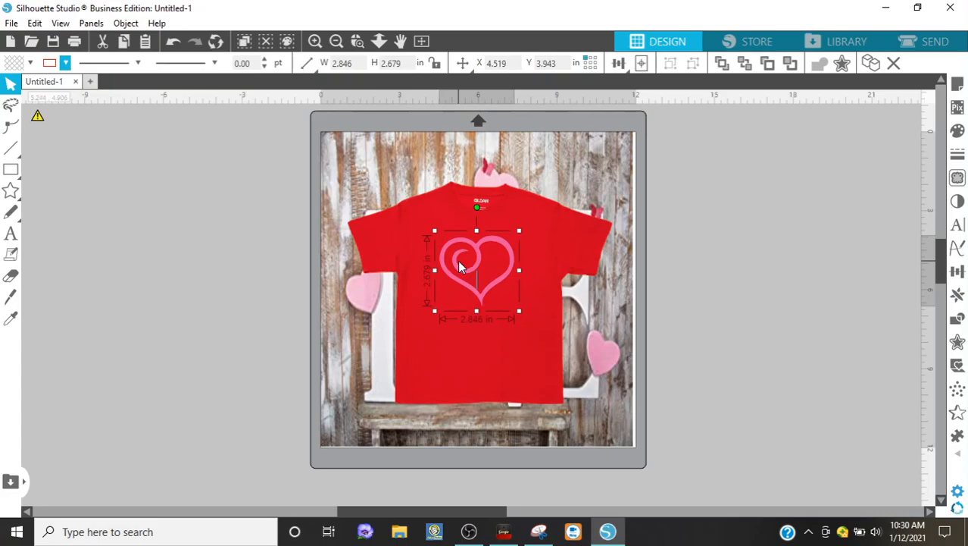
left_click(752, 336)
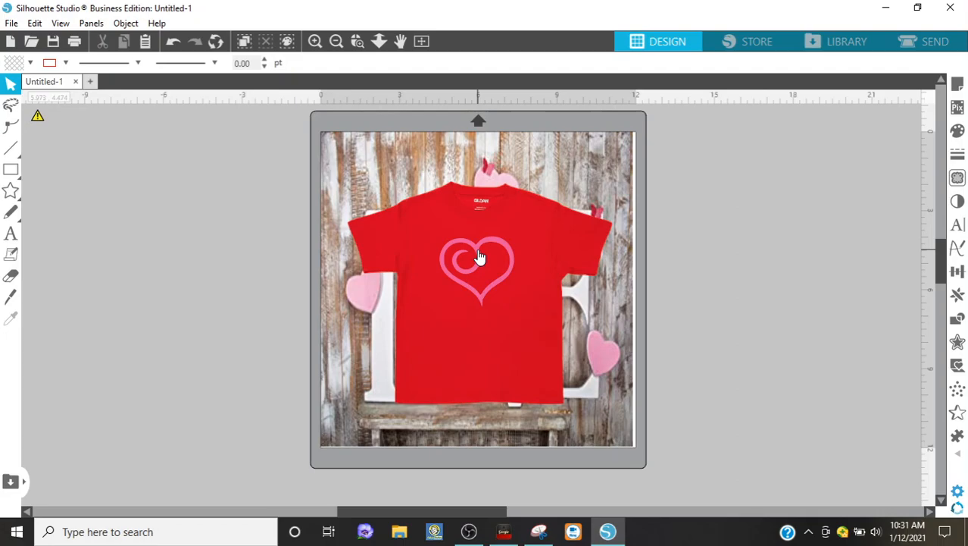
- Move the pink heart off the shirt to beside the page, and open Monkey.studio3 from My Designs
left_click_drag(479, 258, 183, 190)
left_click(137, 140)
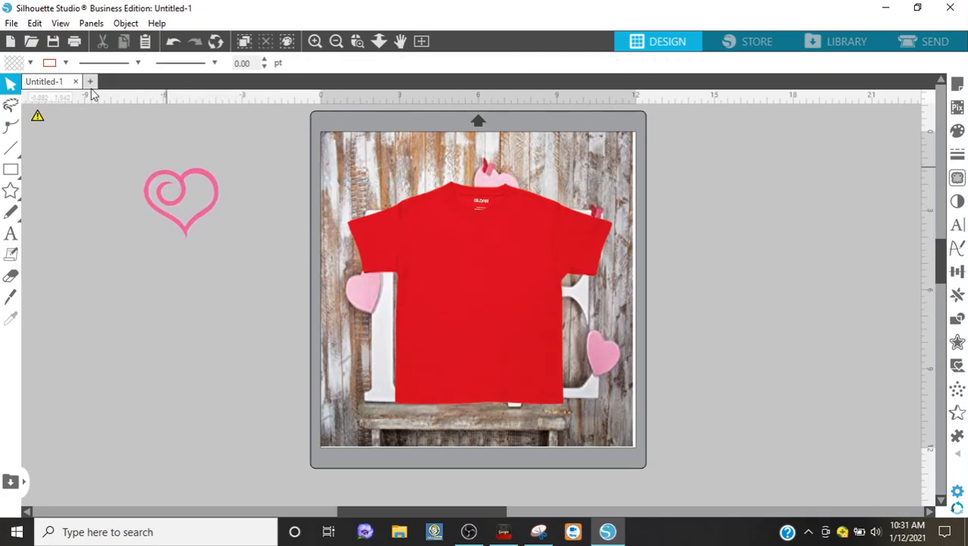
left_click(32, 44)
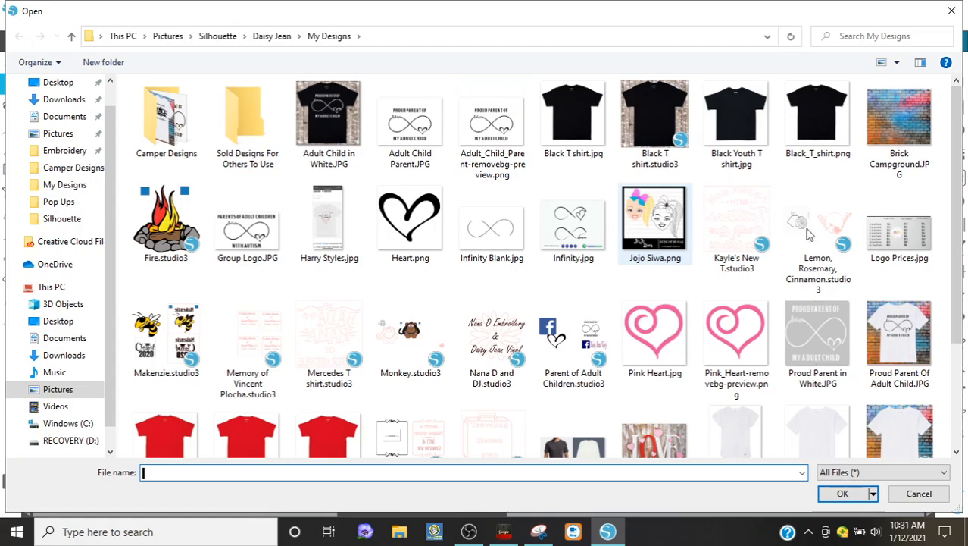
scroll(959, 211, "down", 1)
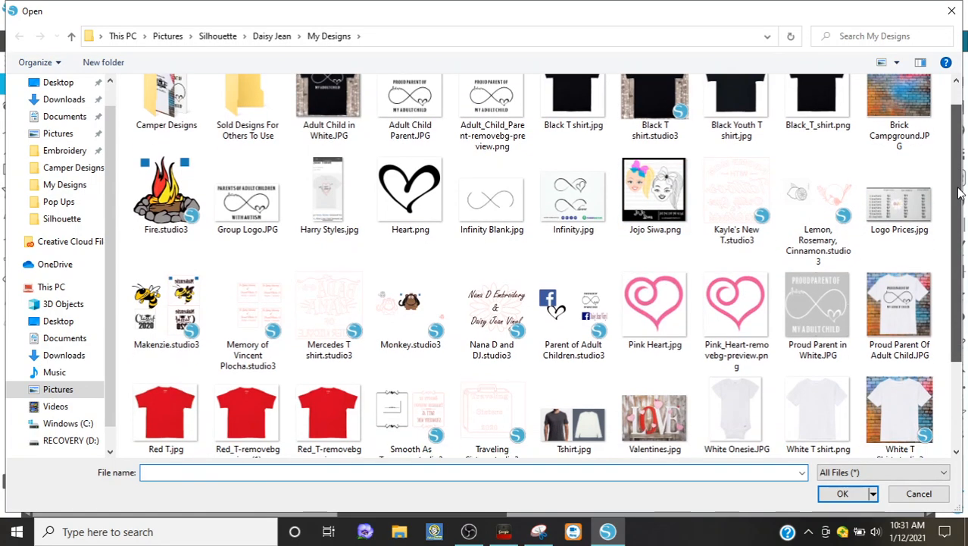
scroll(959, 207, "down", 2)
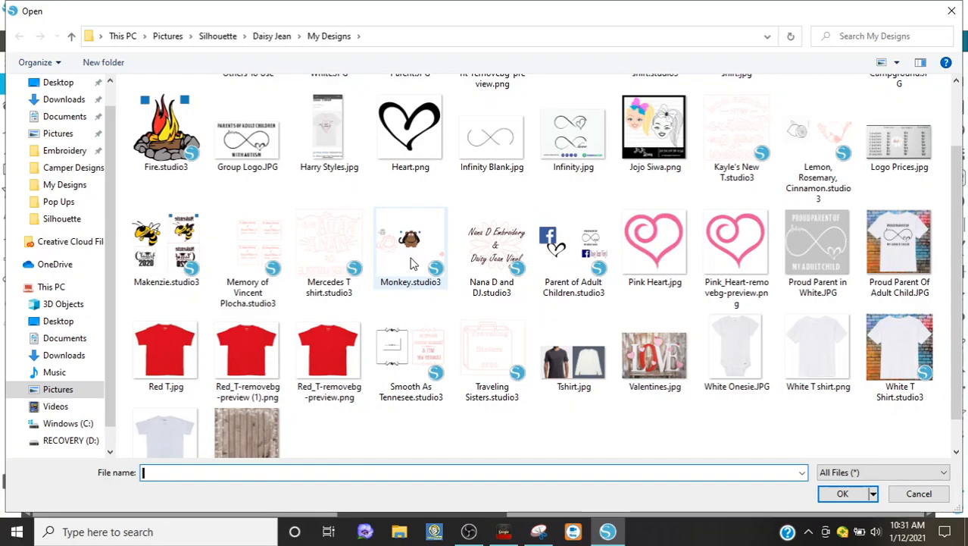
double_click(411, 263)
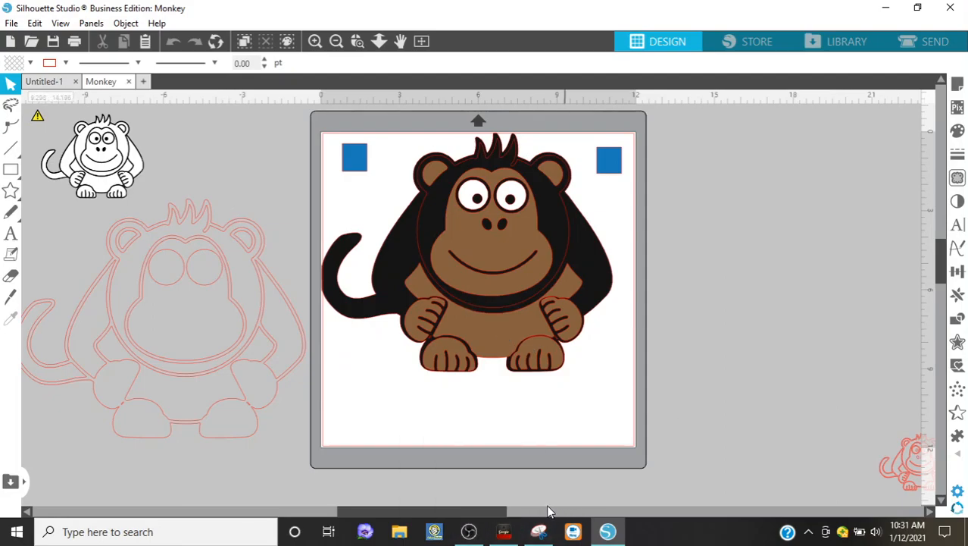
- Move the small red monkey outline from the far lower corner to beside the large coloured monkey
left_click_drag(897, 463, 766, 311)
left_click_drag(737, 267, 692, 232)
left_click(607, 270)
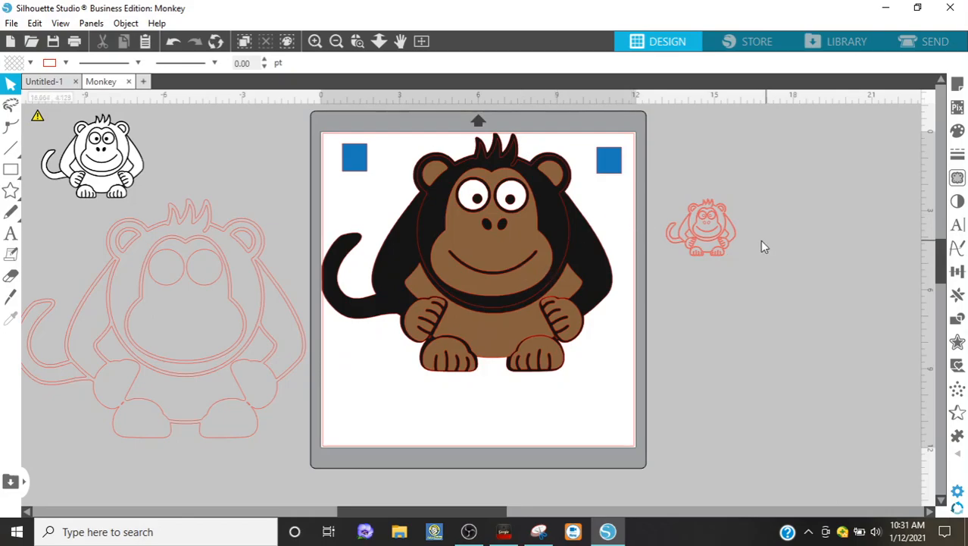
- Copy the large coloured monkey into the Untitled-1 document and move it off the shirt into the area beside the page
left_click(530, 241)
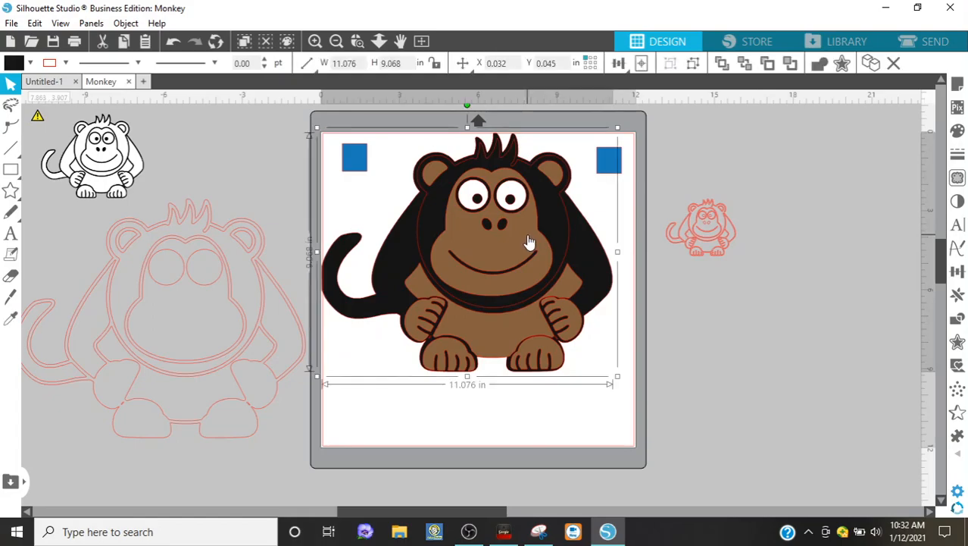
right_click(530, 241)
left_click(573, 186)
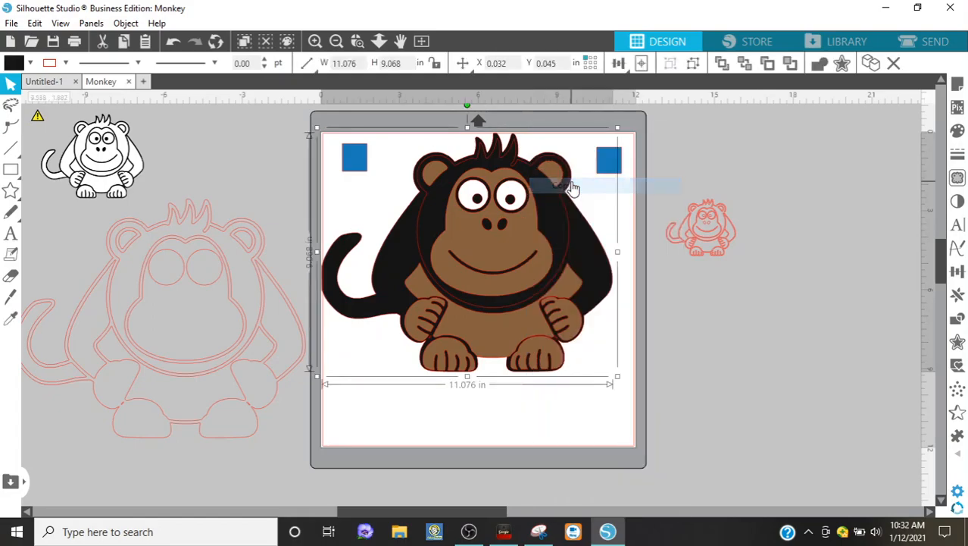
left_click(44, 82)
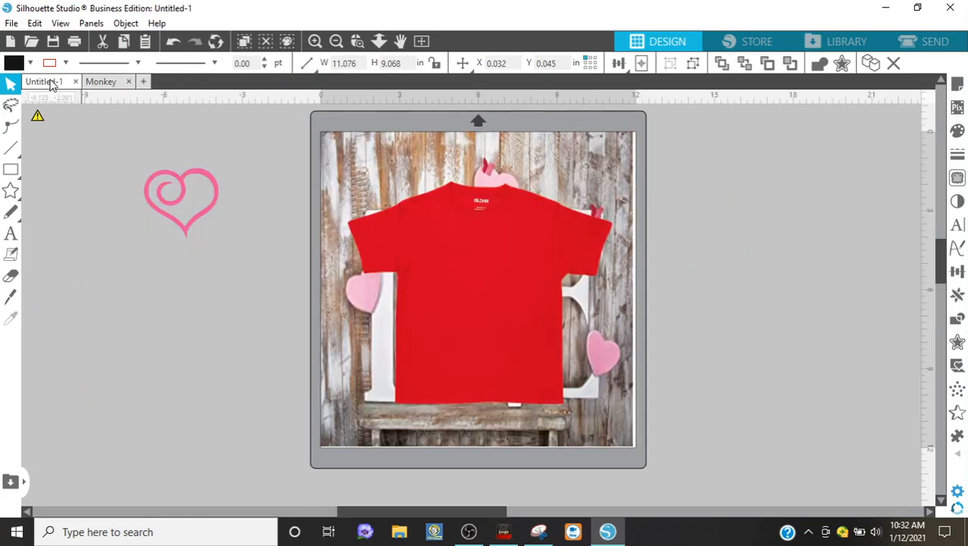
right_click(458, 281)
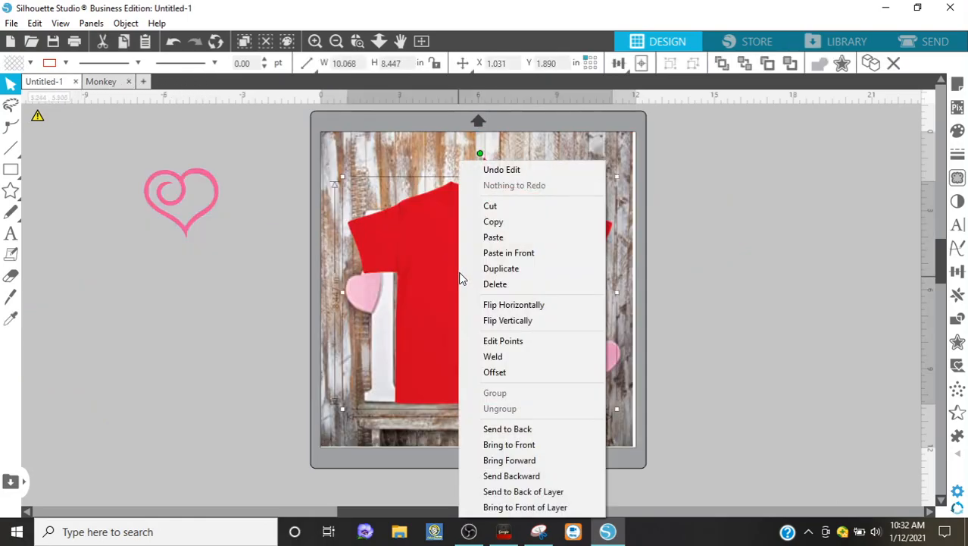
left_click(226, 261)
right_click(226, 261)
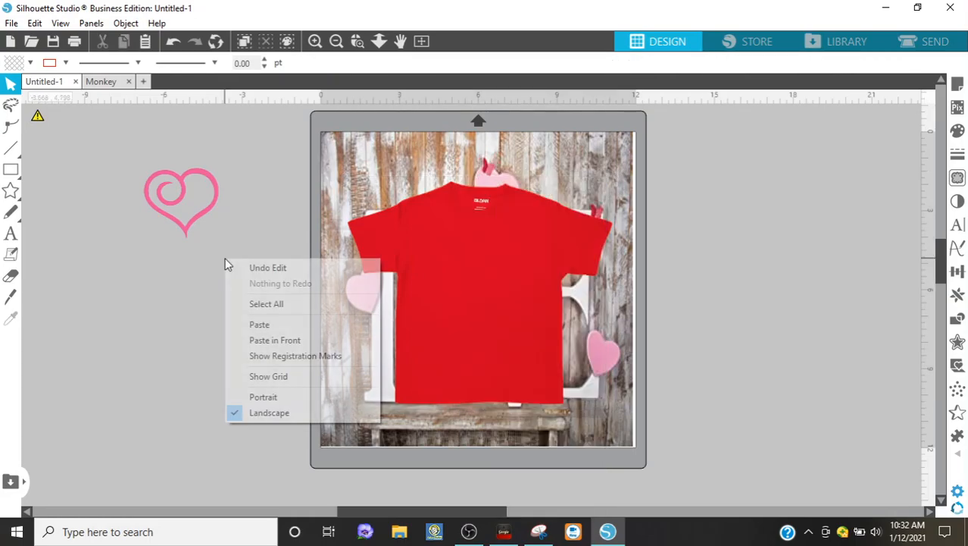
left_click(258, 324)
left_click_drag(510, 251, 224, 333)
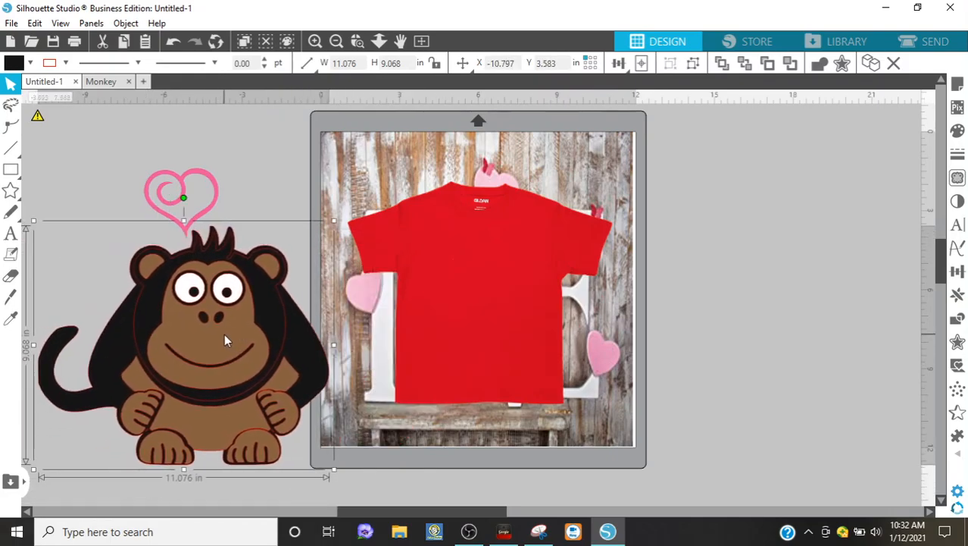
- Set the pasted monkey's line colour to transparent
left_click(67, 63)
left_click(52, 84)
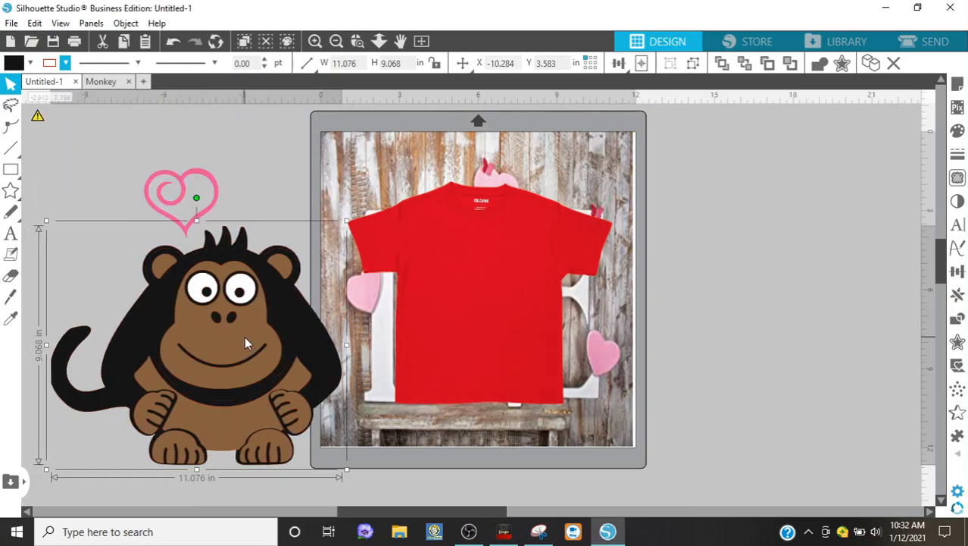
- Shrink the monkey to about 4.1 by 3.3 in and place it on the red shirt's chest
left_click_drag(245, 341, 269, 335)
left_click_drag(368, 216, 152, 330)
left_click_drag(149, 410, 494, 268)
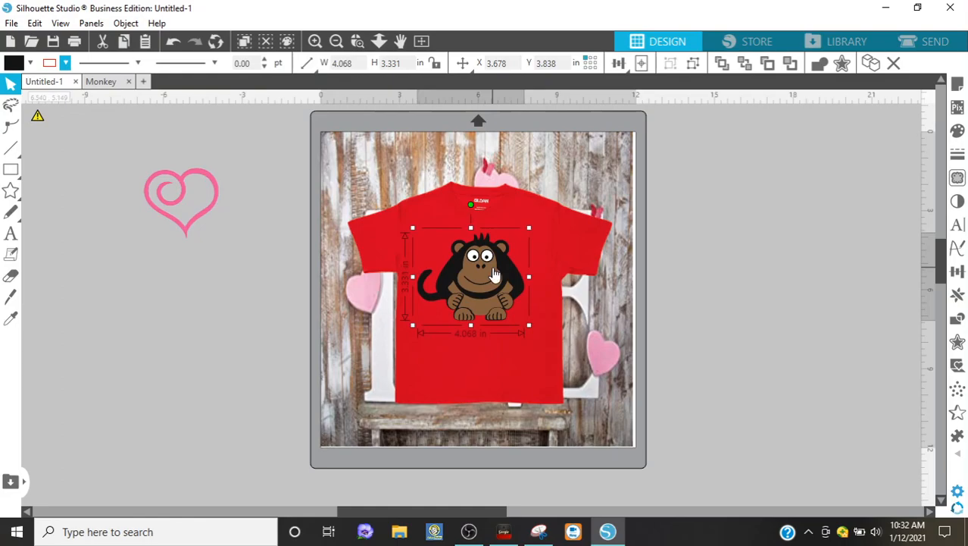
- Align the monkey, the red T-shirt and the LOVE backdrop so they share one horizontal centre
left_click(519, 218)
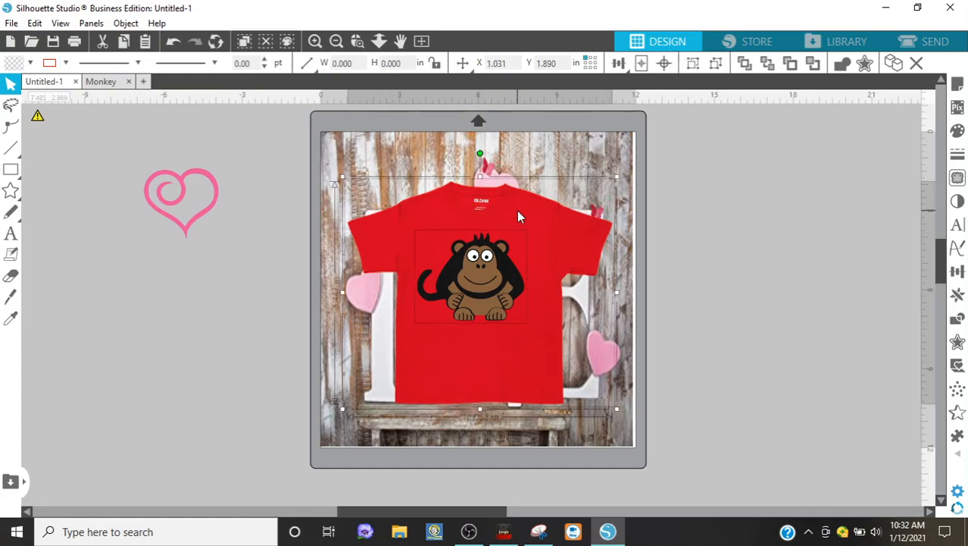
left_click(542, 157)
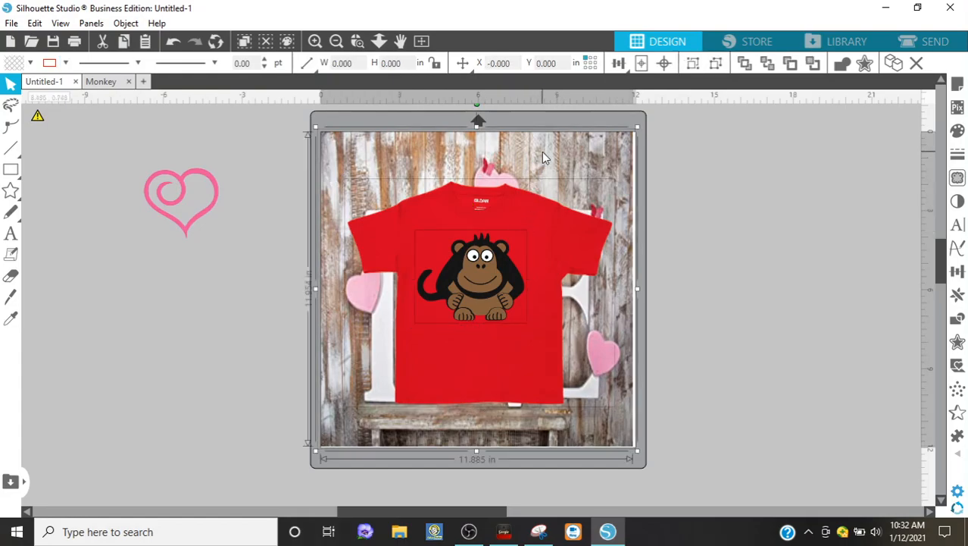
left_click(136, 26)
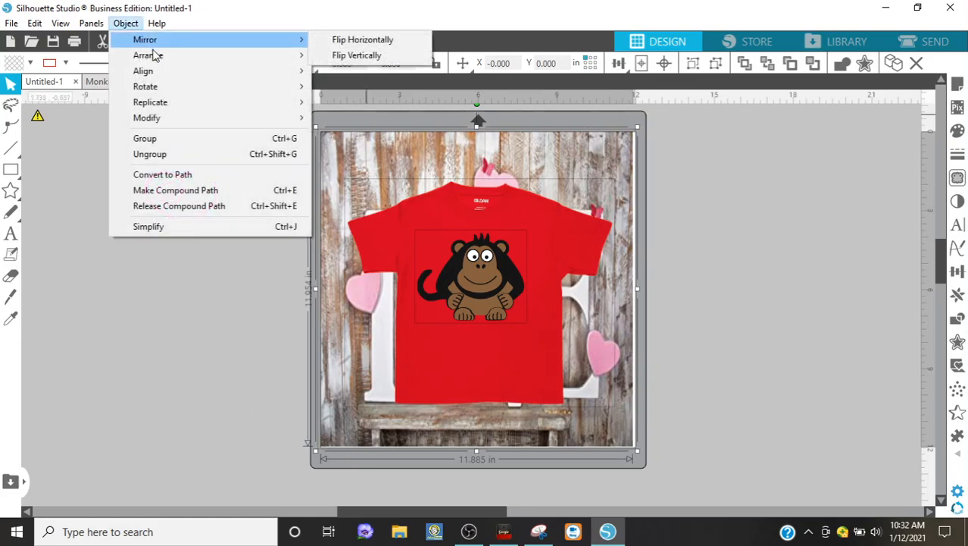
mouse_move(156, 61)
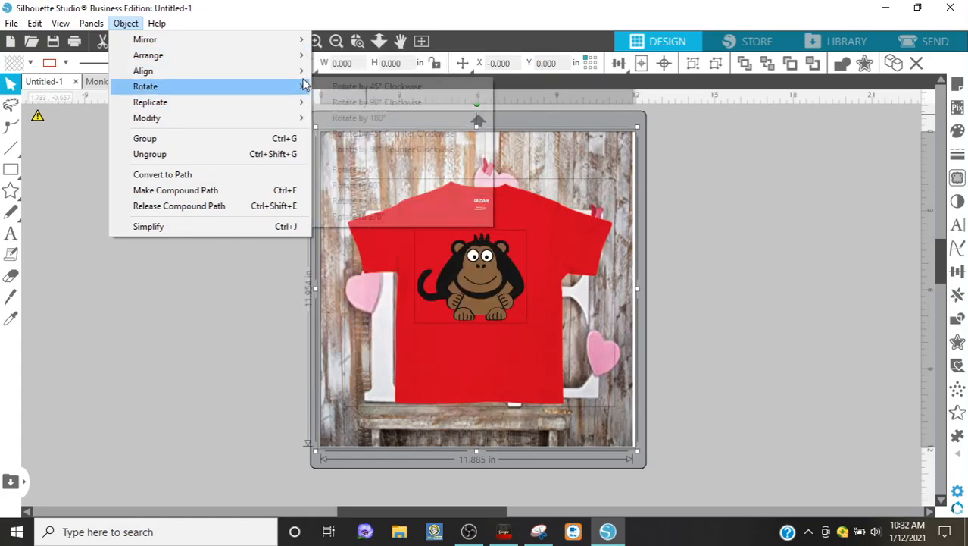
mouse_move(301, 76)
left_click(345, 107)
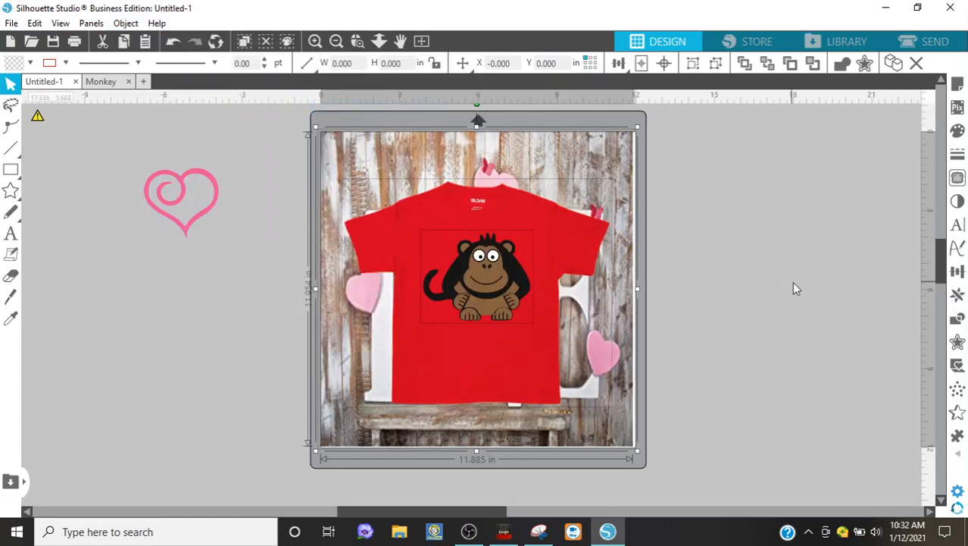
- Nudge the monkey slightly left and down on the red shirt's chest and clear the selection
left_click(763, 286)
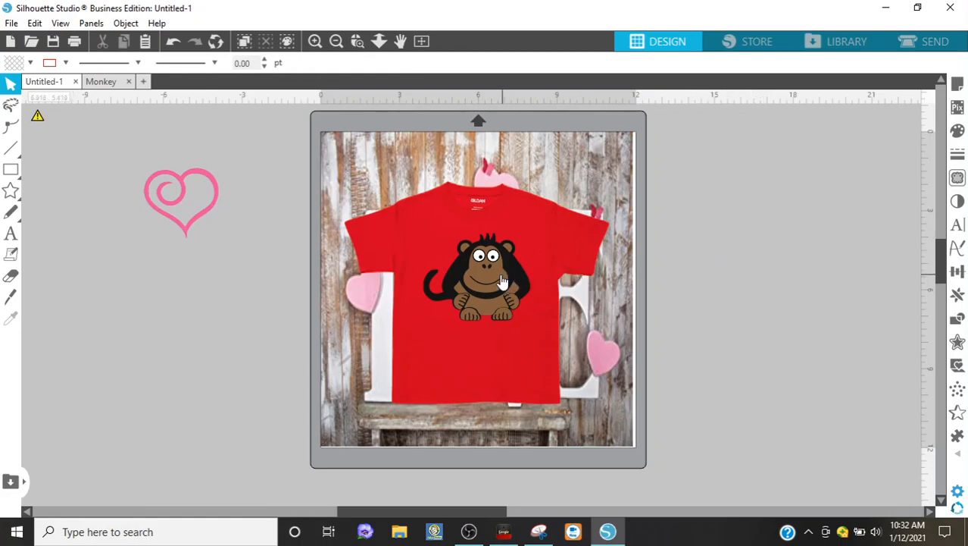
left_click_drag(502, 280, 488, 277)
left_click(670, 263)
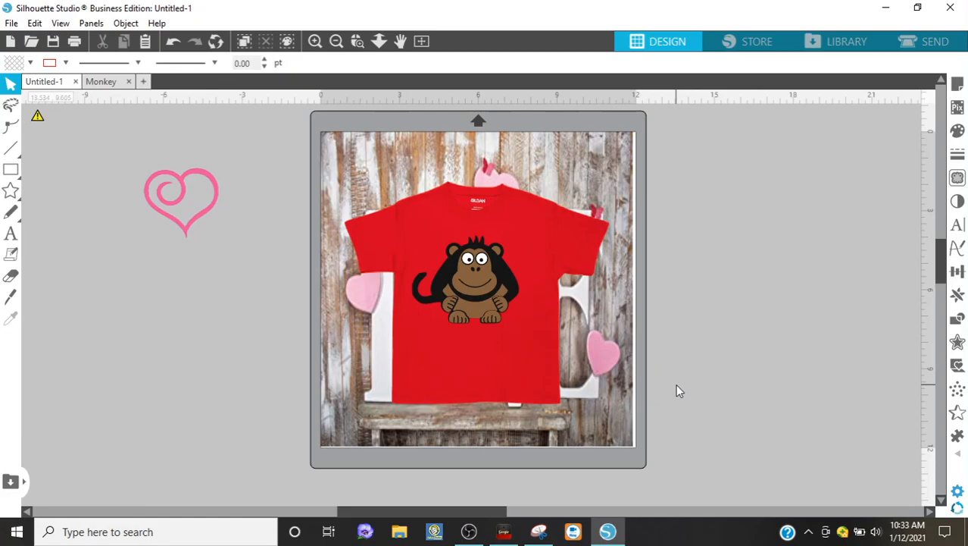
- Switch to Snipping Tool and capture the square backdrop area with the monkey shirt mockup
left_click(547, 535)
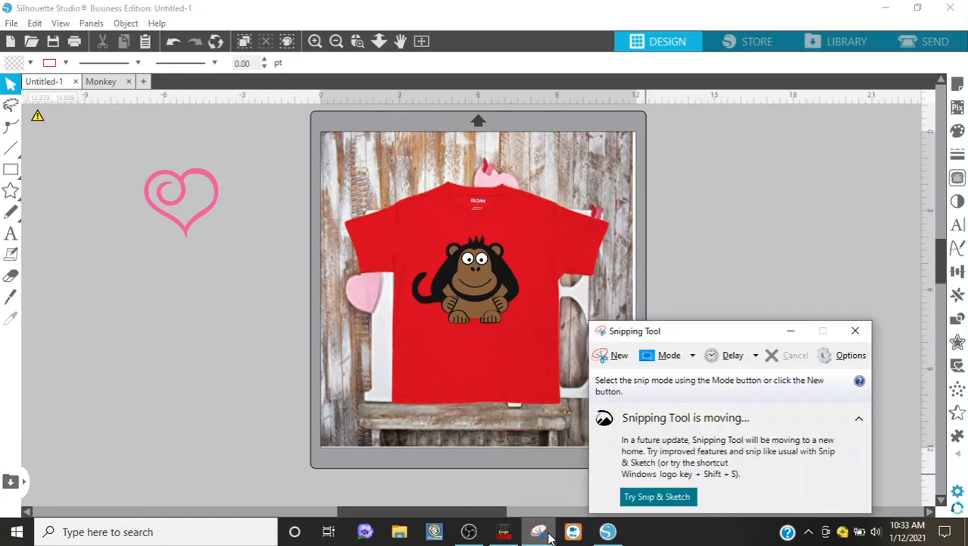
left_click(615, 354)
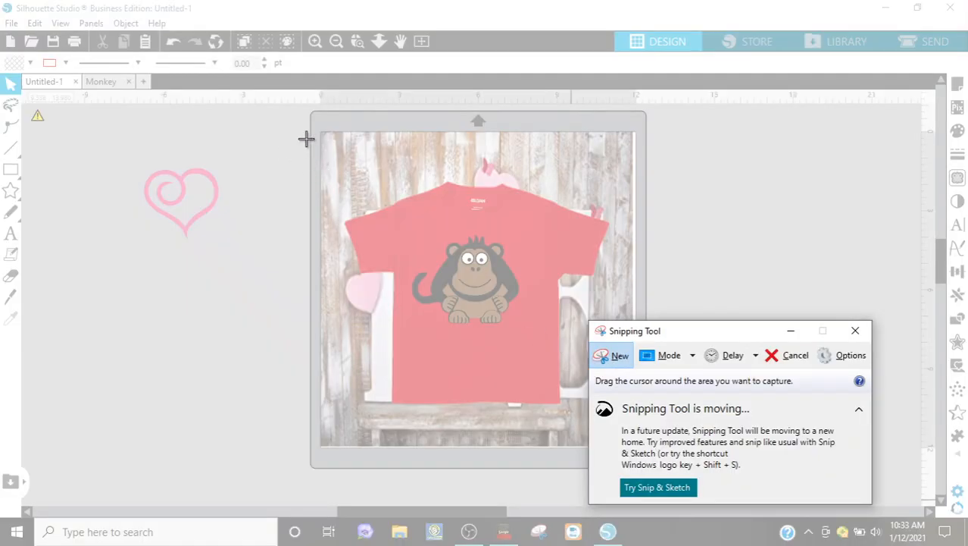
left_click_drag(321, 131, 633, 447)
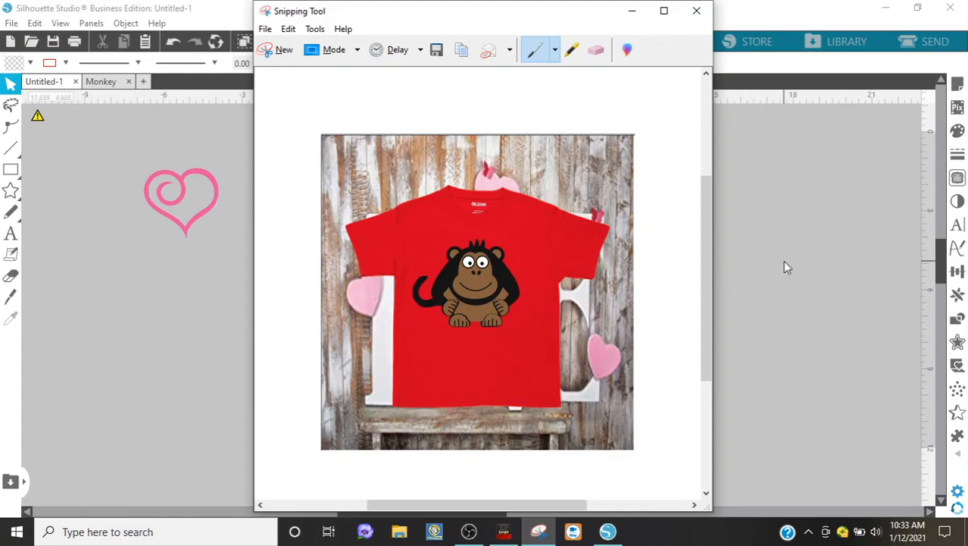
- Save the snip as a JPEG named Valentine Monkey in the My Designs folder and minimize Snipping Tool
left_click(263, 34)
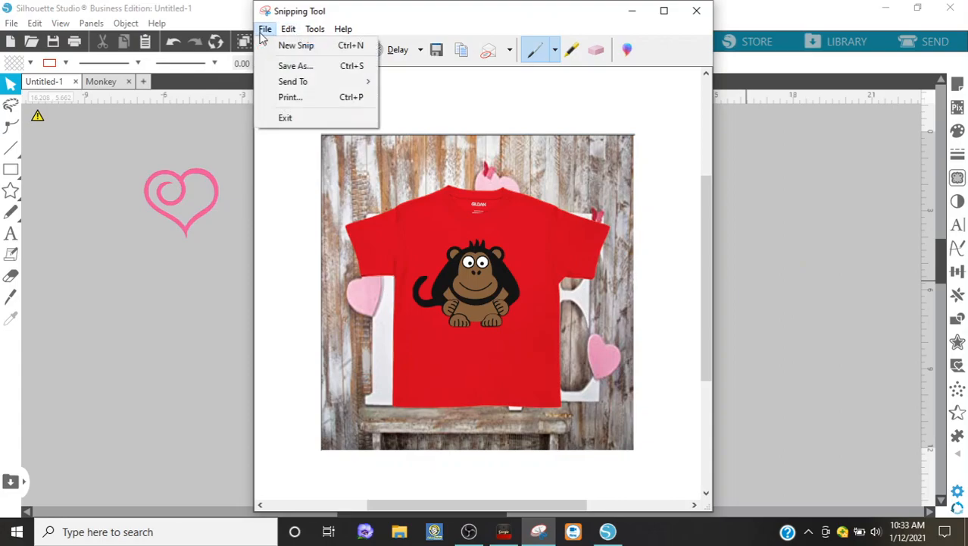
left_click(296, 67)
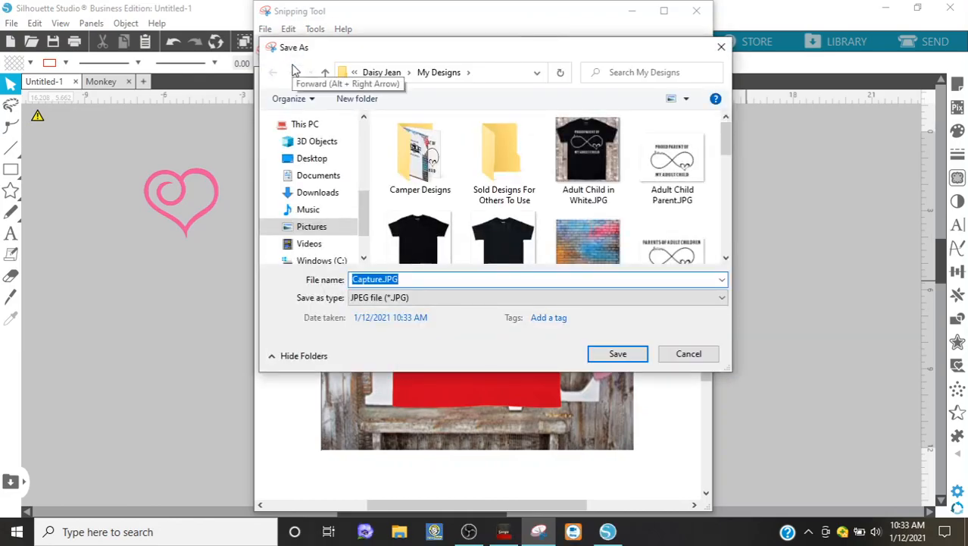
type("Mon")
key("BackSpace")
key("BackSpace")
key("BackSpace")
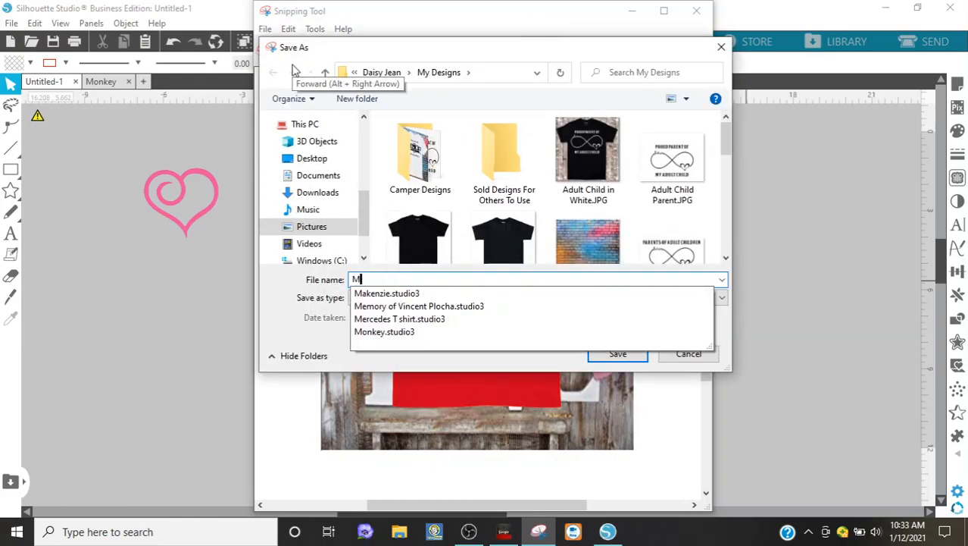
type("Vale")
type("n")
key("BackSpace")
type("len")
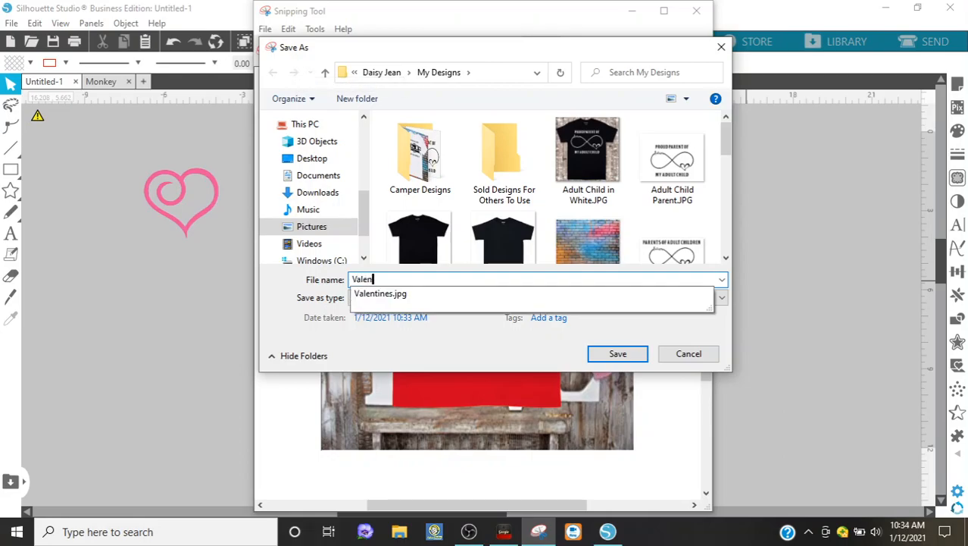
type("tine Mon")
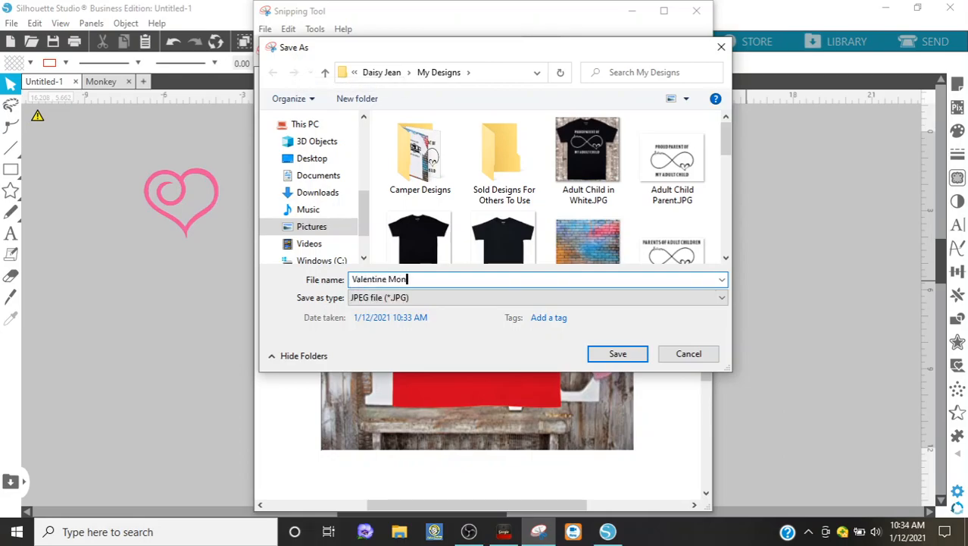
type("key")
left_click(618, 354)
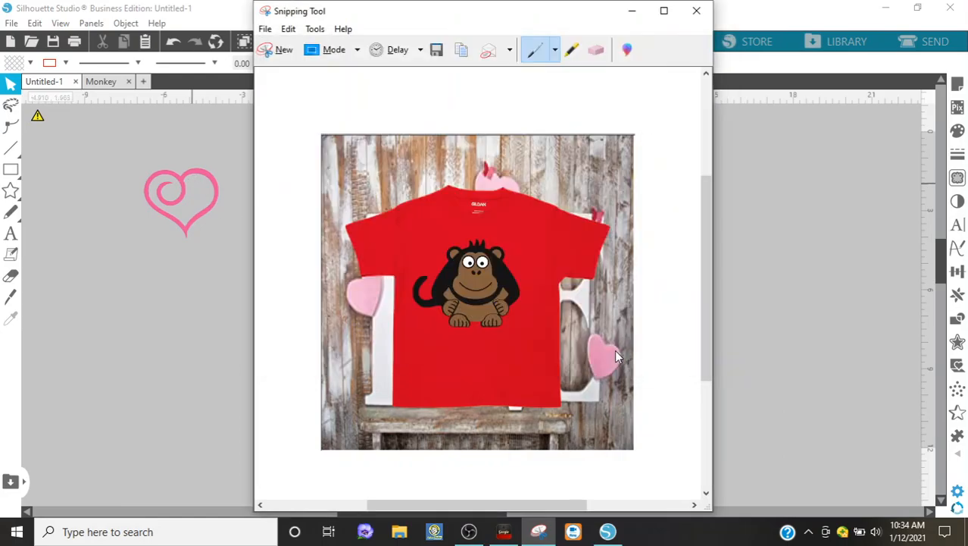
left_click(632, 11)
- Move the monkey off the shirt, then cut both the monkey and the pink heart out of the document
left_click_drag(450, 280, 200, 304)
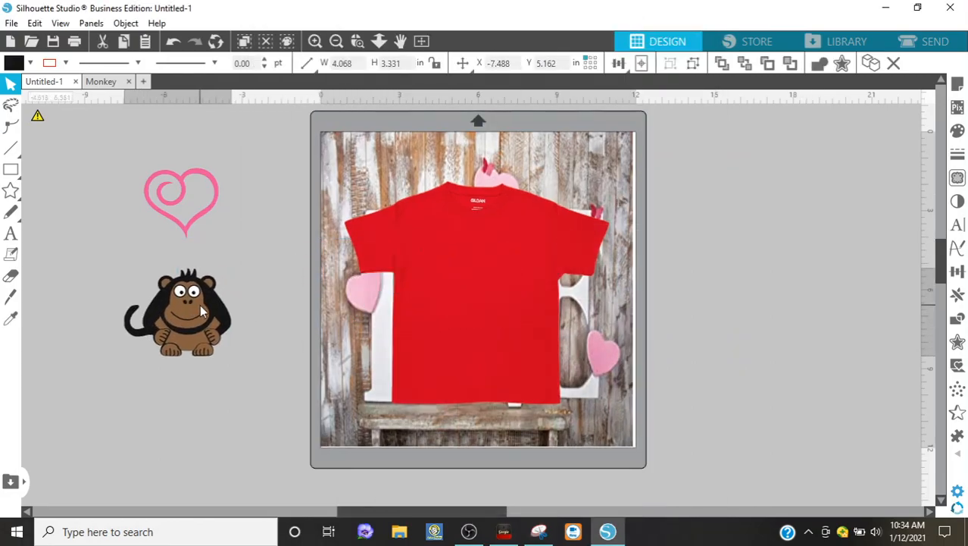
right_click(200, 304)
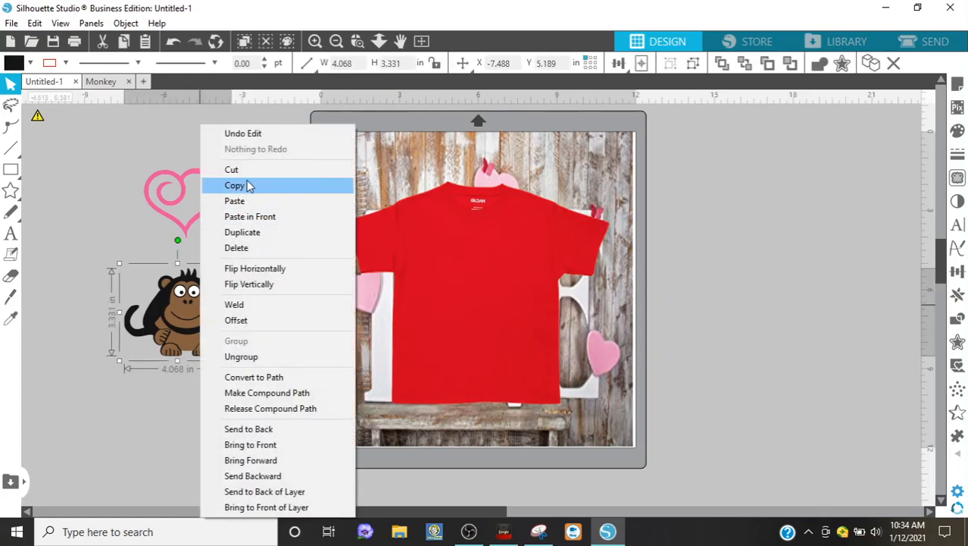
left_click(252, 170)
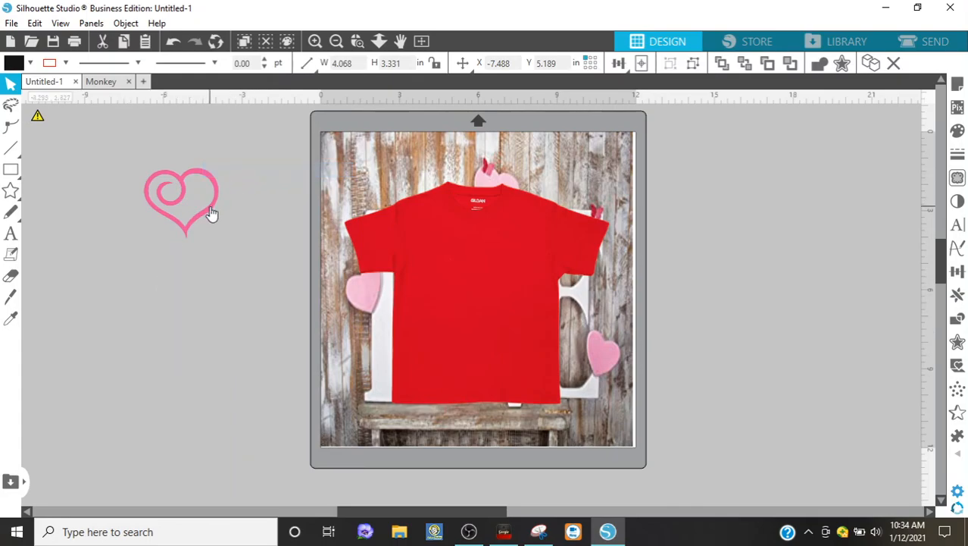
left_click(209, 206)
right_click(212, 214)
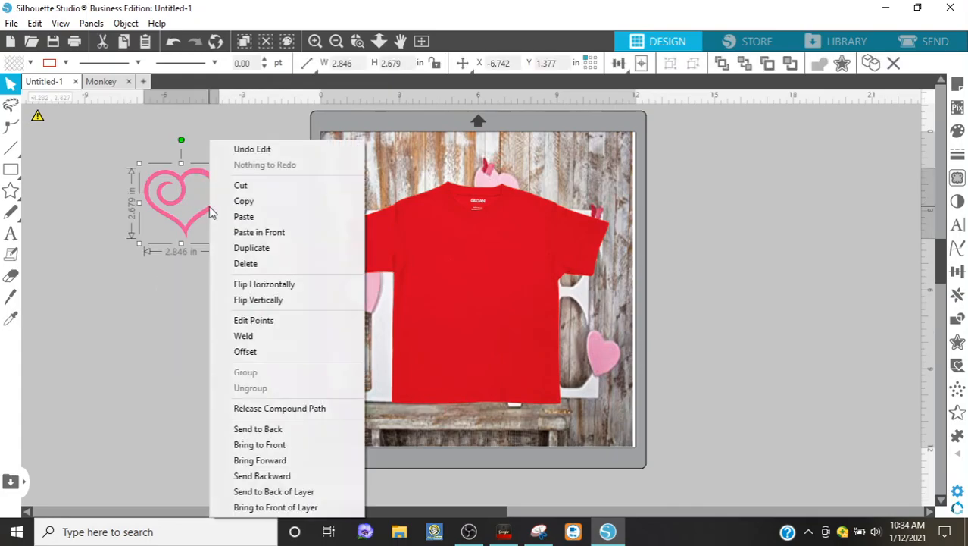
left_click(243, 184)
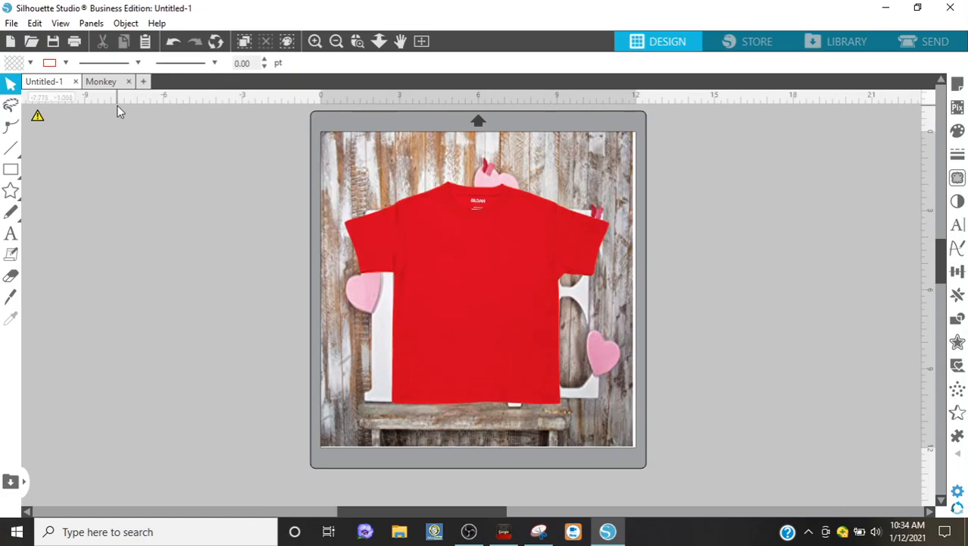
- Save the blank shirt mockup to the hard drive as Red Valentine T in the My Designs folder
left_click(11, 24)
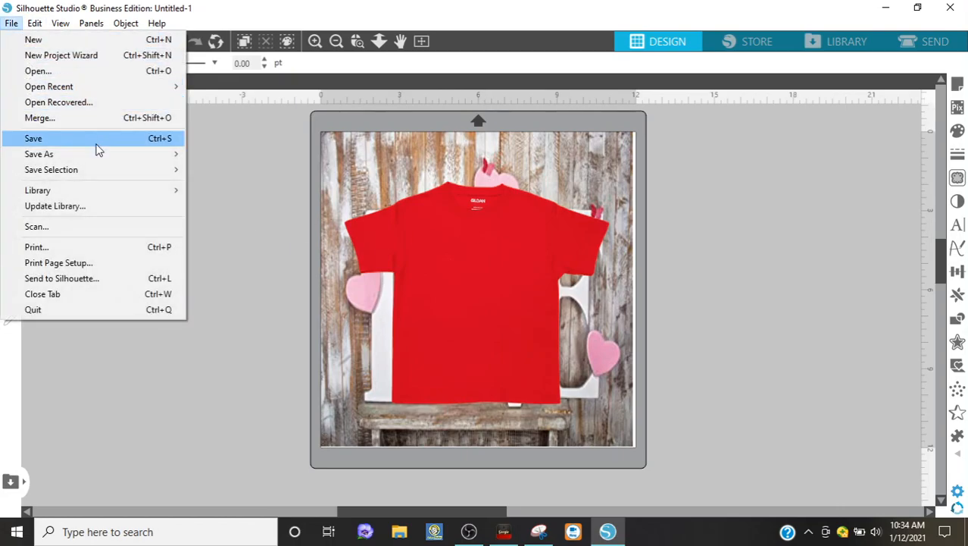
mouse_move(106, 154)
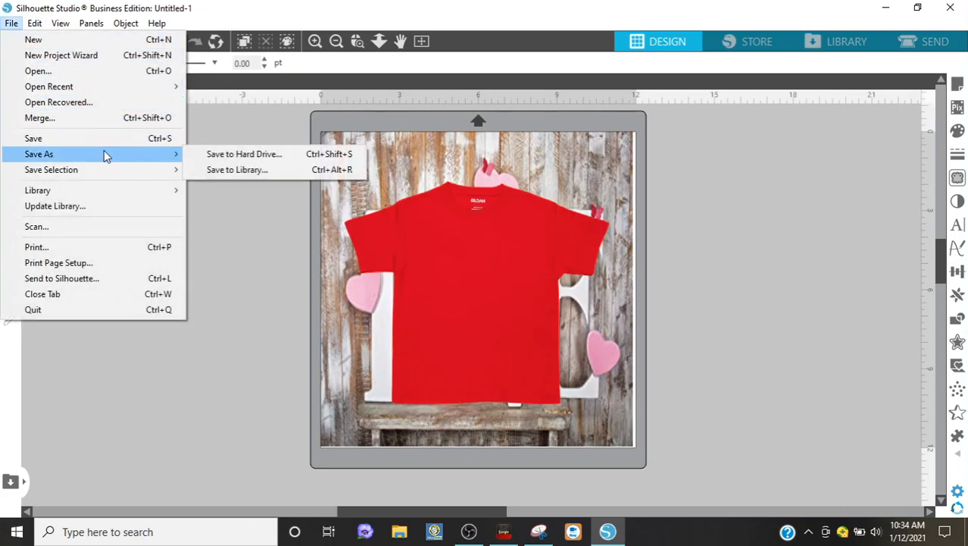
left_click(193, 154)
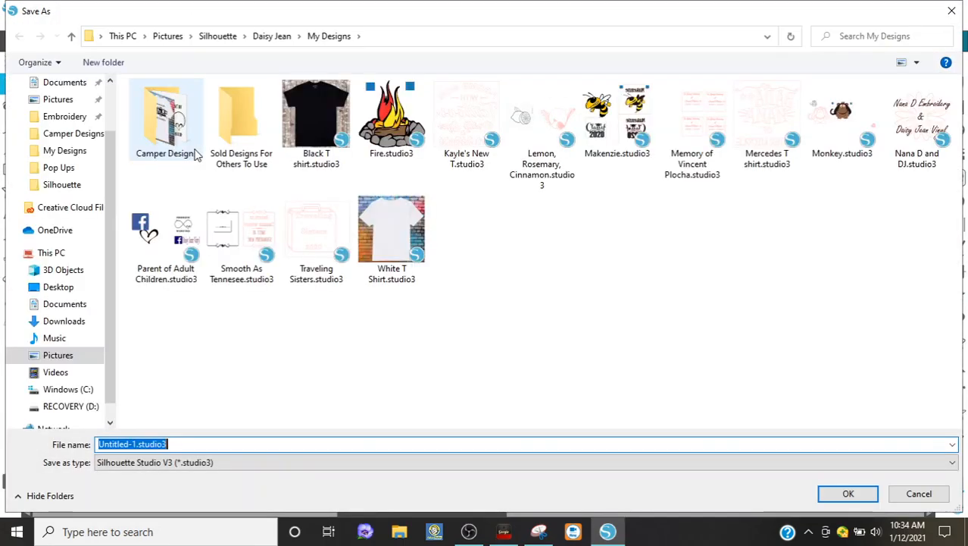
type("red")
key("BackSpace")
key("BackSpace")
key("BackSpace")
type("Red Van")
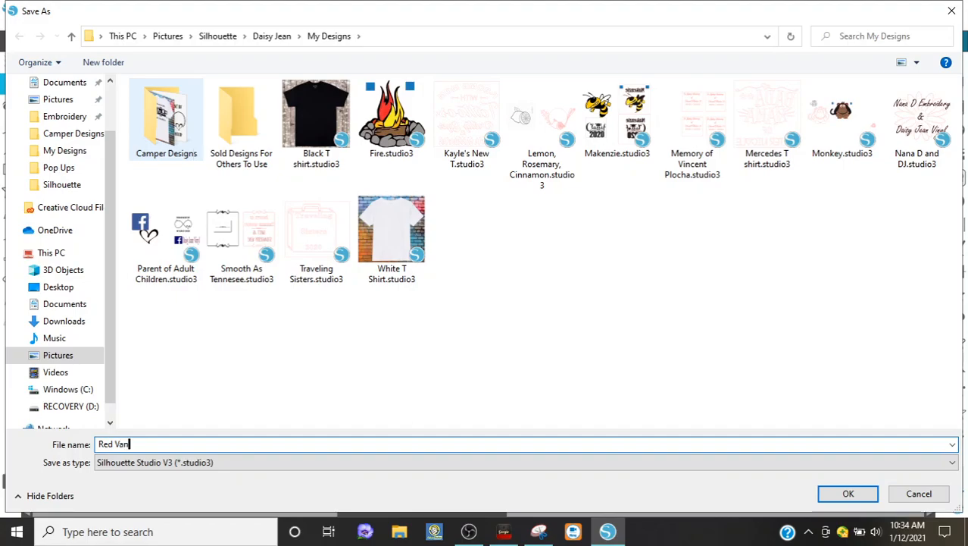
key("BackSpace")
type("lentine T")
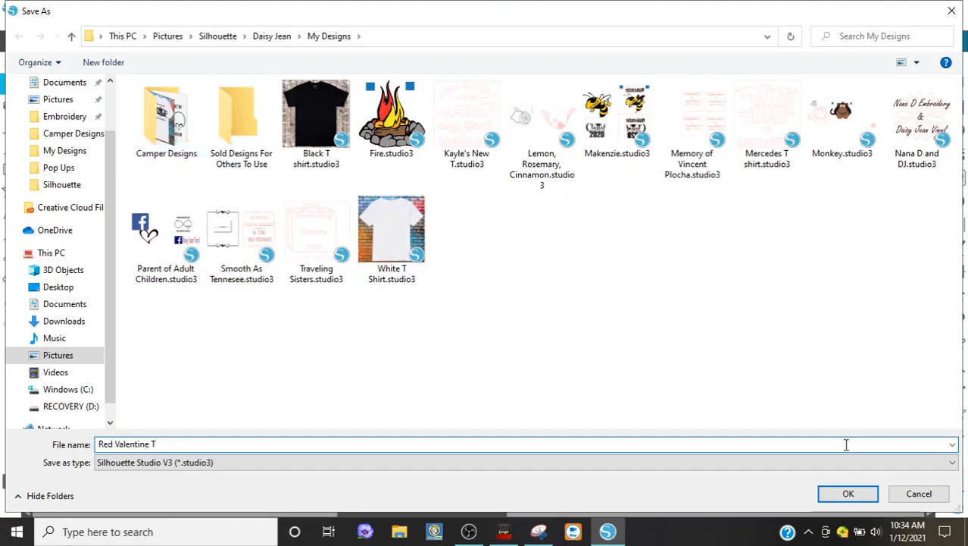
left_click(849, 494)
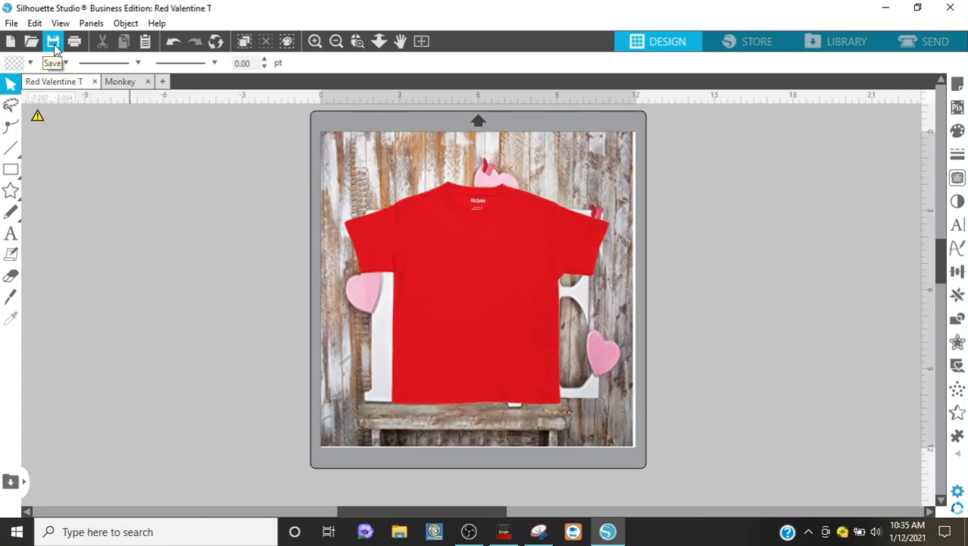
- Open the Black T shirt.studio3 file from the My Designs folder
left_click(13, 23)
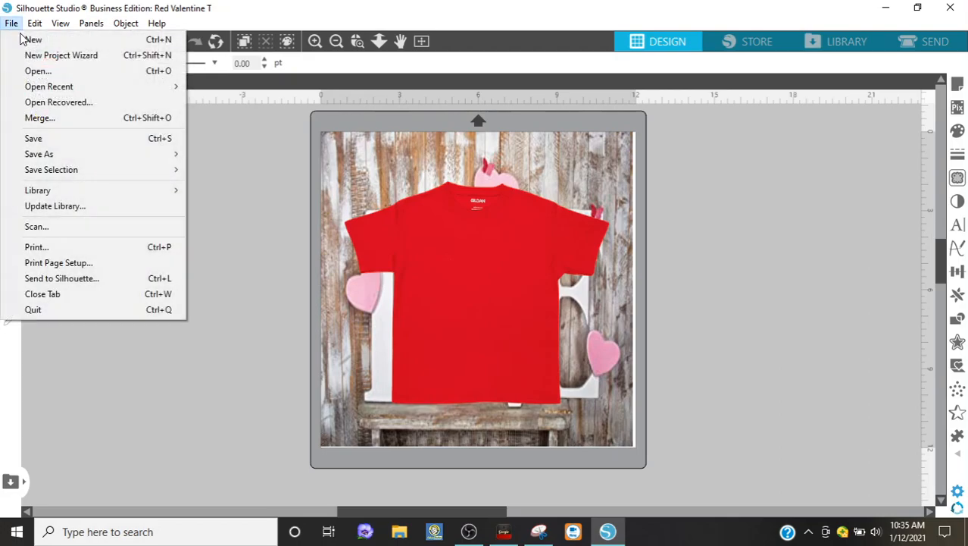
left_click(43, 72)
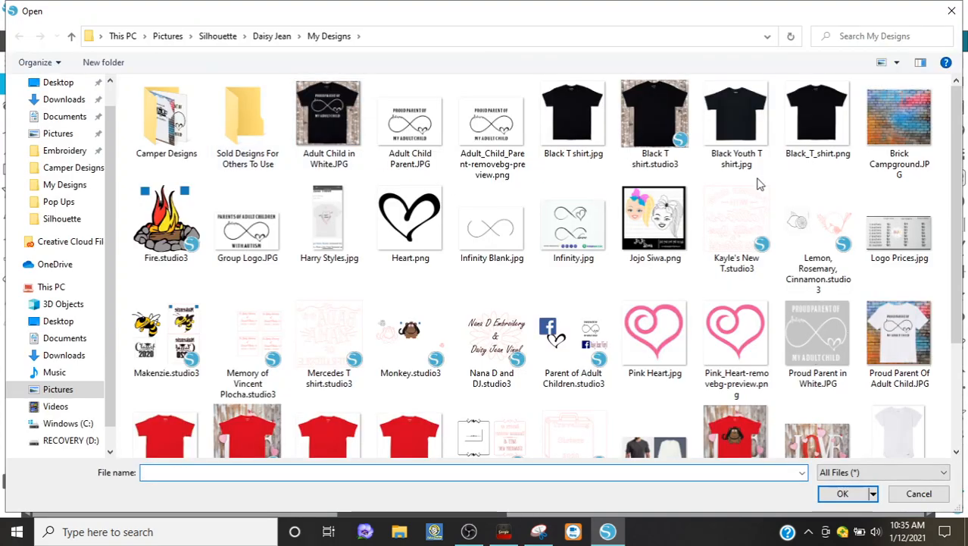
double_click(646, 129)
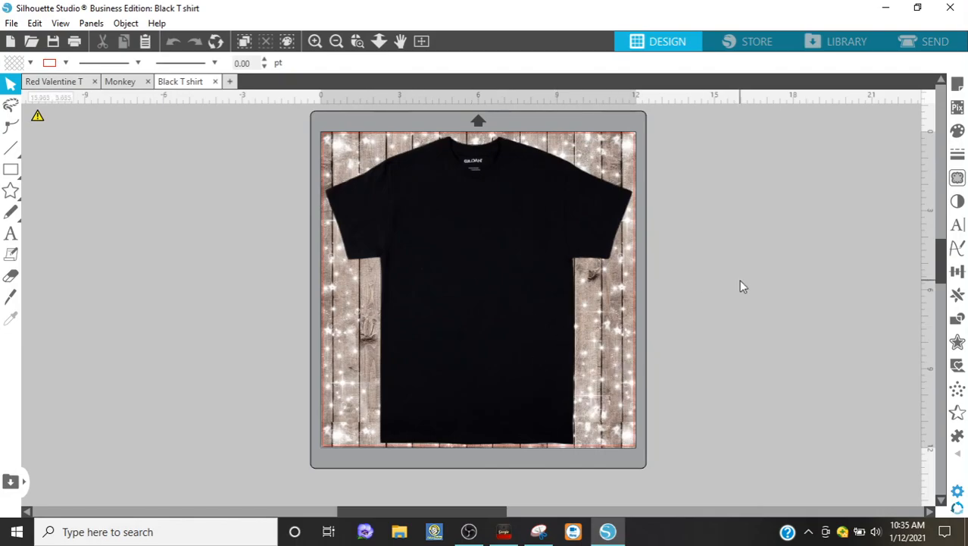
- Enlarge the black T-shirt very slightly from its lower corner and deselect it
left_click(553, 282)
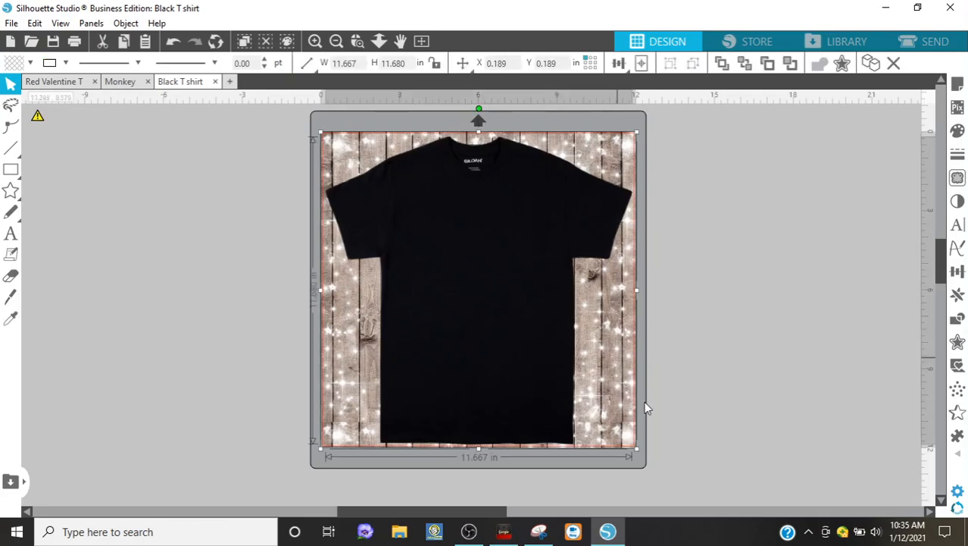
mouse_move(635, 450)
left_mouse_down()
mouse_move(559, 371)
mouse_move(643, 443)
left_mouse_up()
left_click(714, 329)
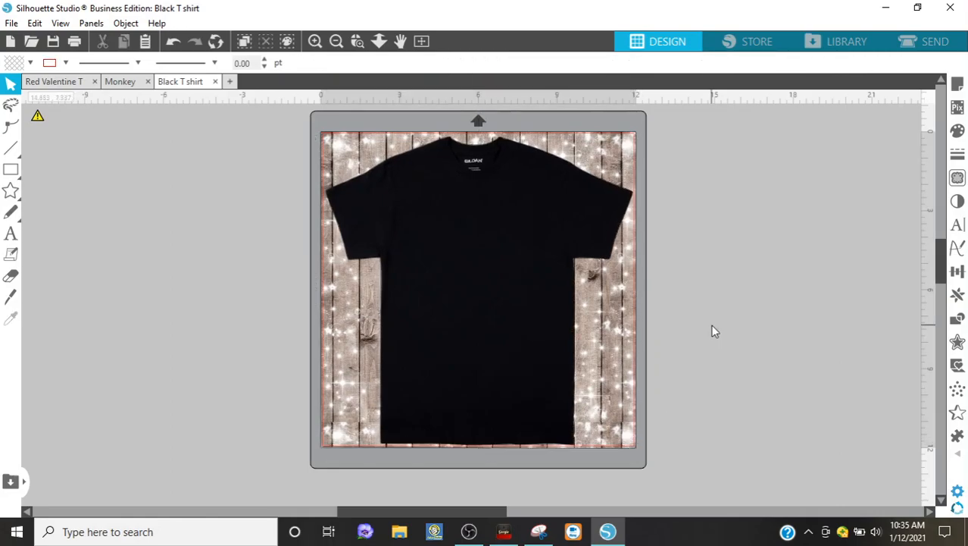